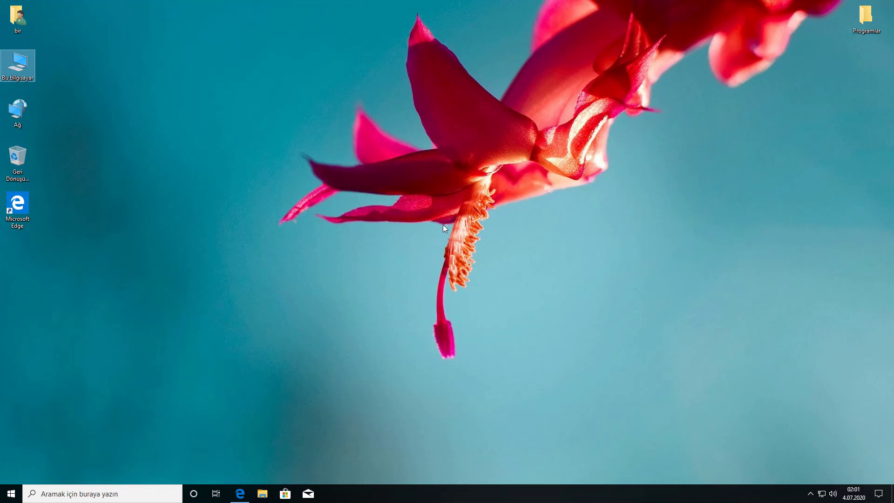
View the drives in Bu bilgisayar, close it and open the computer's system properties
double_click(24, 65)
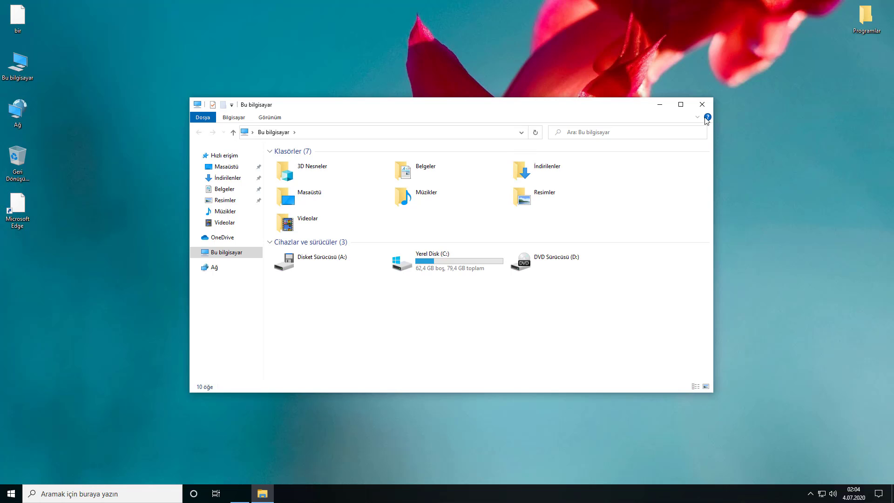
key(alt+F4)
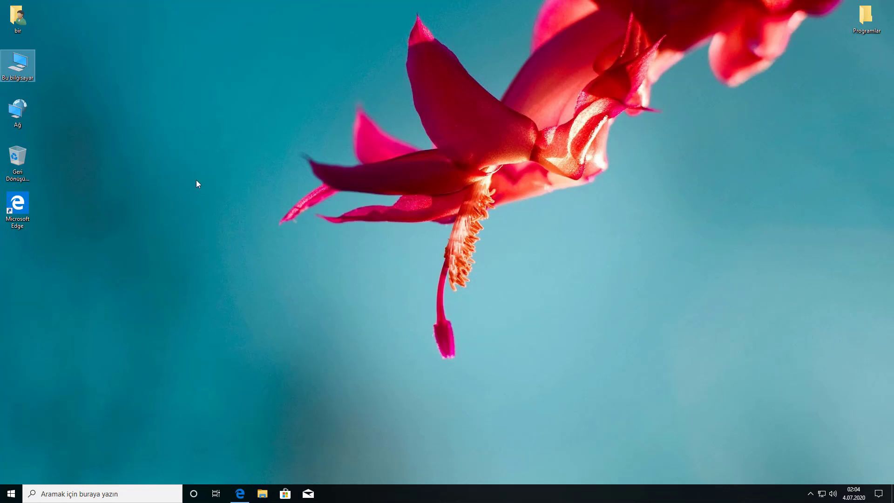
right_click(25, 73)
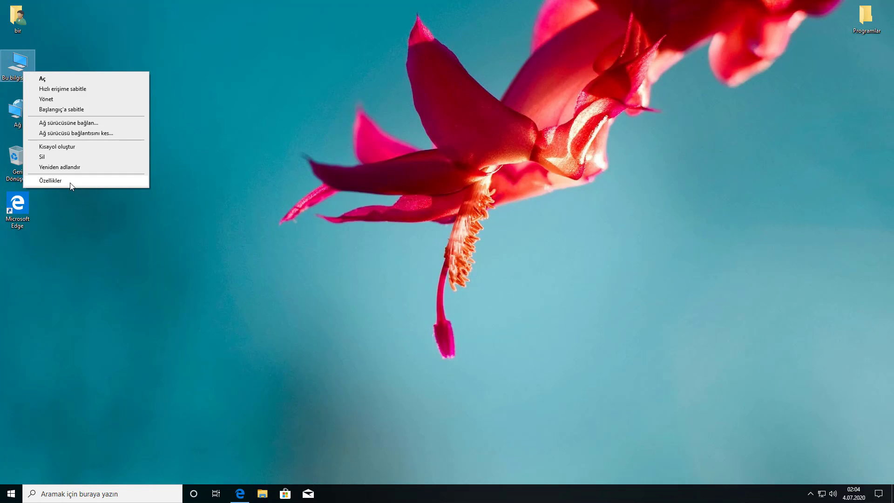
right_click(11, 67)
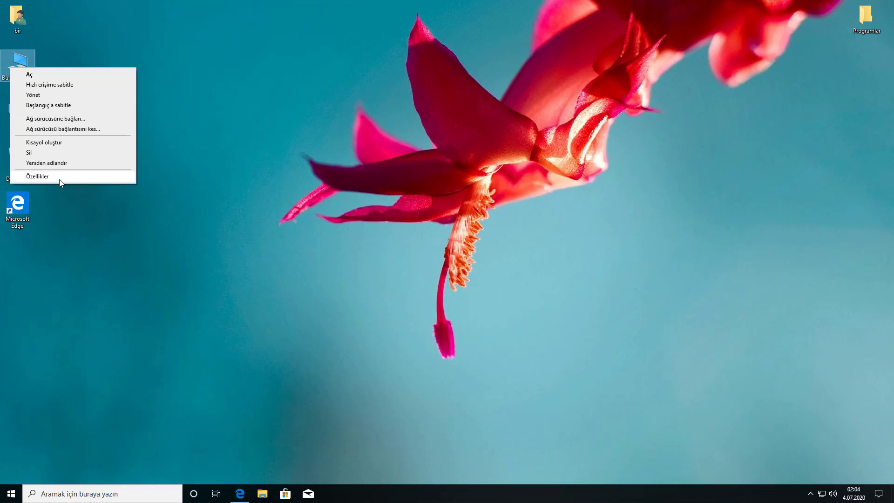
click(60, 179)
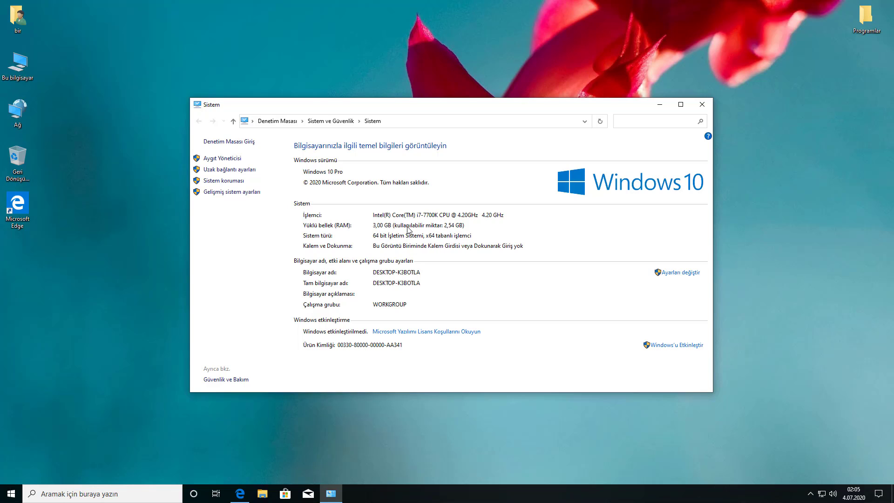
Open Bu bilgisayar to check the capacity of Yerel Disk (C:), and close that window
double_click(19, 63)
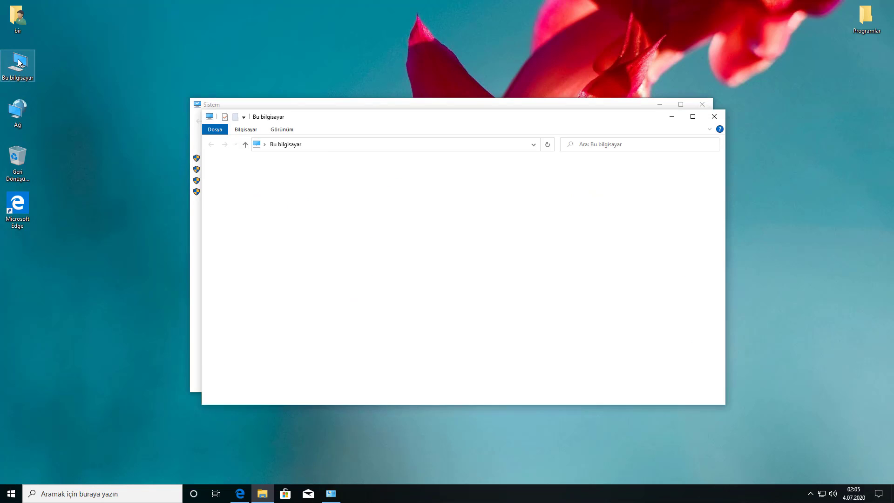
click(462, 278)
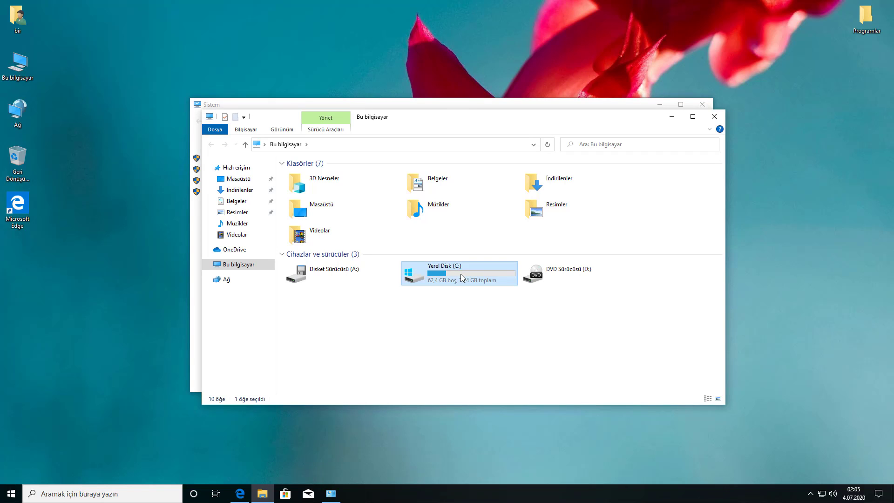
click(648, 282)
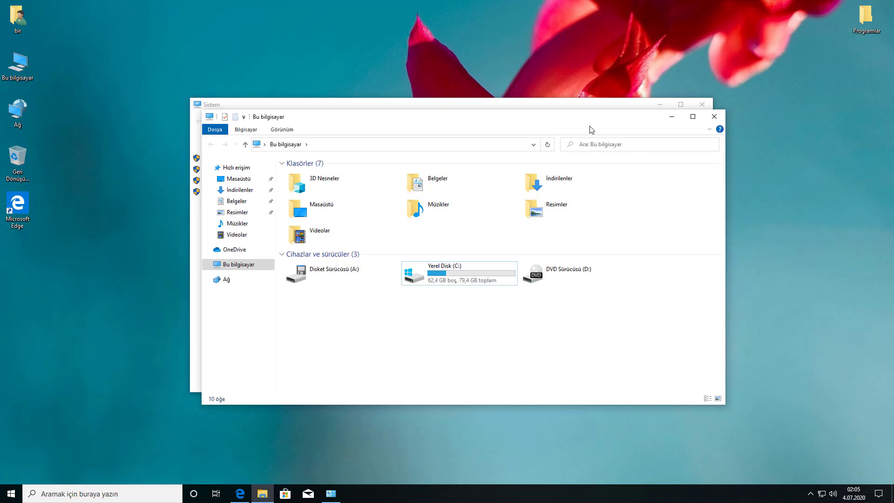
click(713, 117)
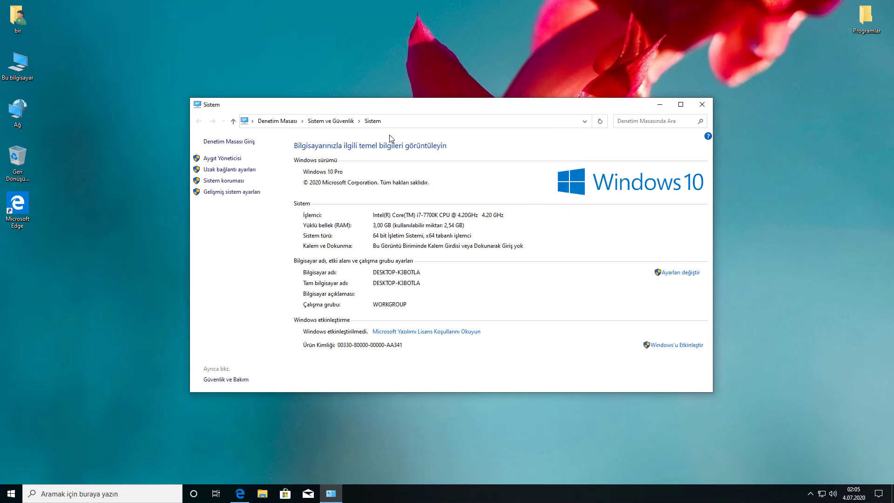
Recheck the drives and system information, and clear the Sistem and Bu bilgisayar windows off the desktop
double_click(16, 74)
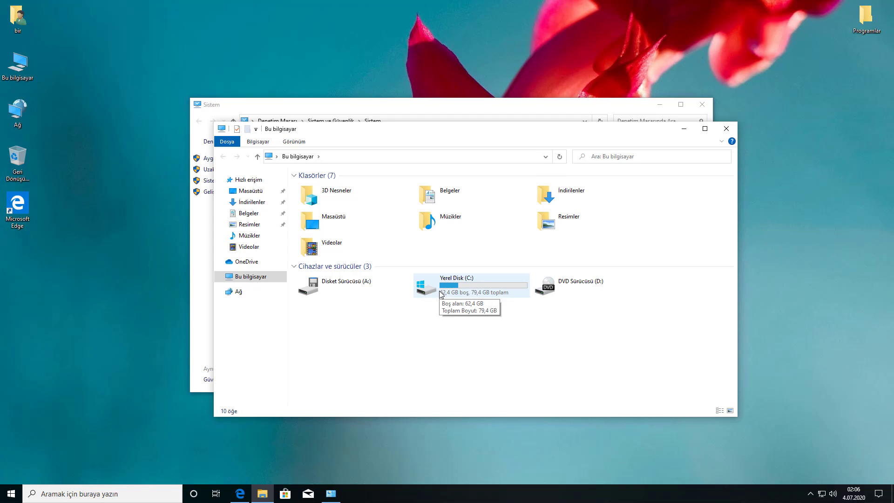
click(451, 113)
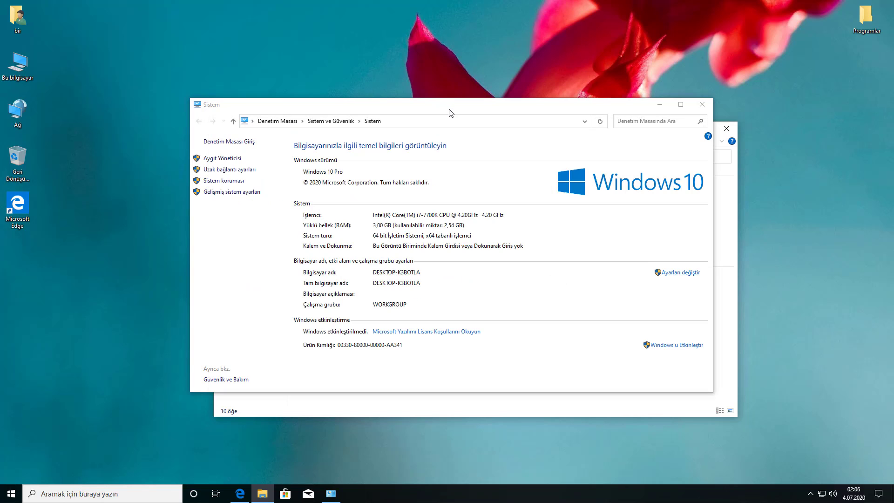
click(659, 105)
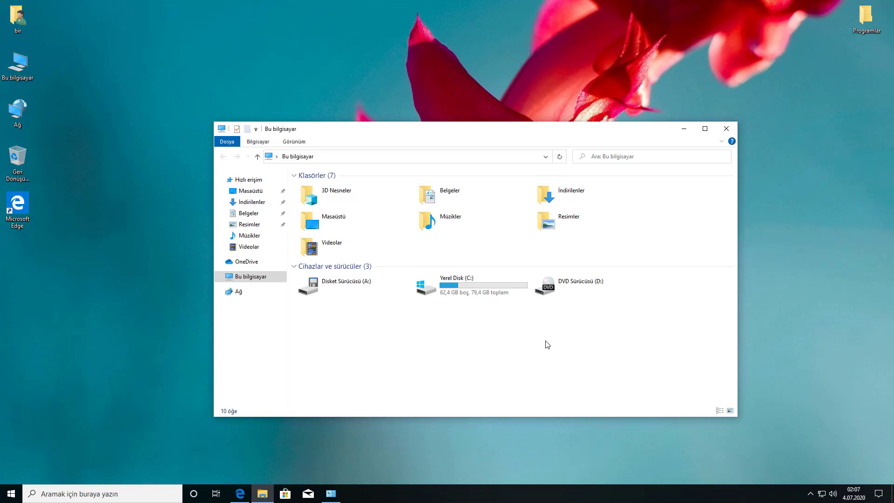
click(725, 130)
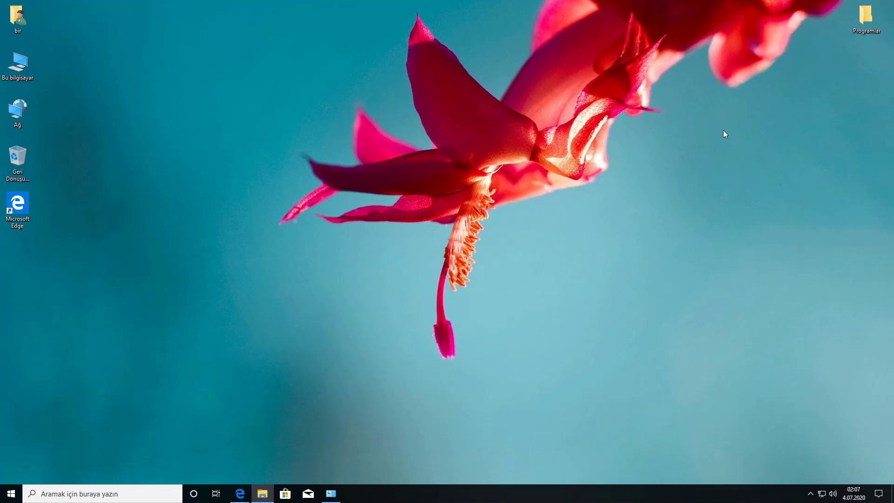
click(457, 188)
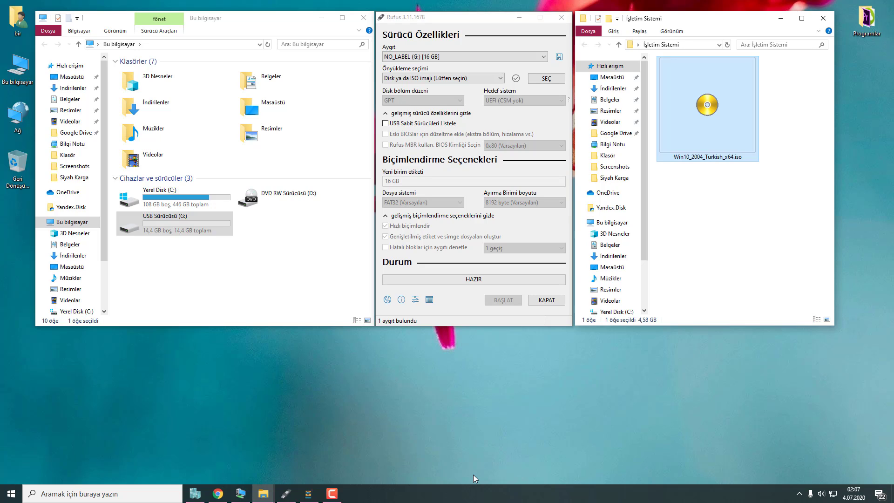
Open the USB drive (G:) to check its contents and return to Bu bilgisayar
click(160, 228)
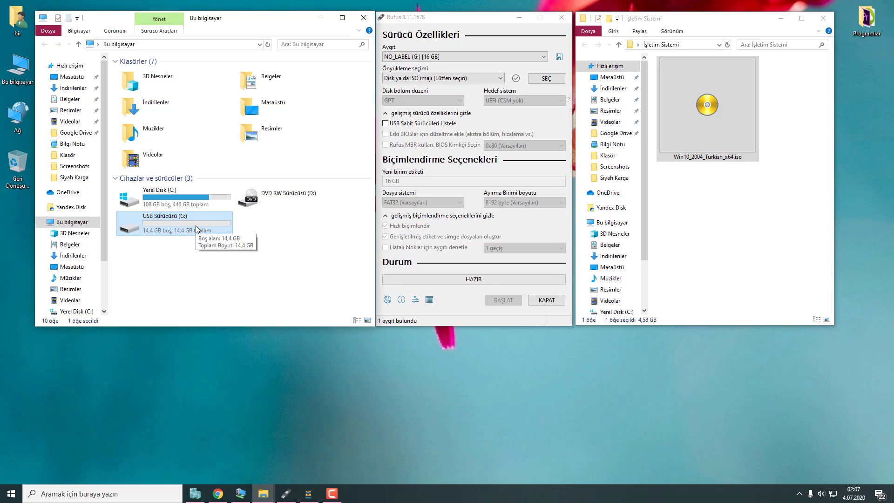
double_click(194, 229)
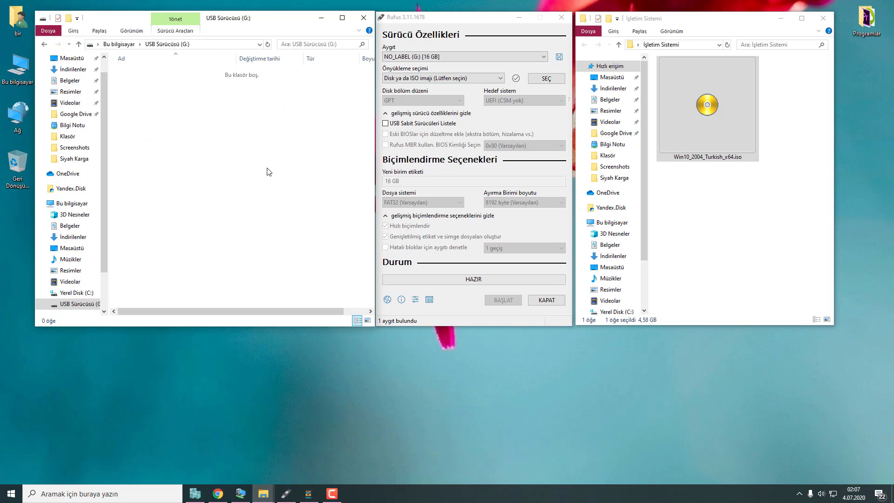
click(44, 44)
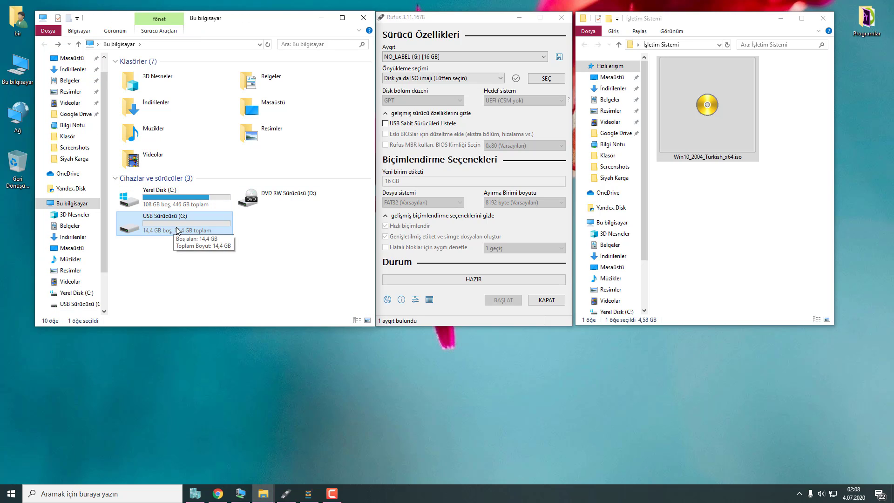
Review the Rufus window, the folder holding Win10_2004_Turkish_x64.iso and the USB drive (G:)
click(429, 16)
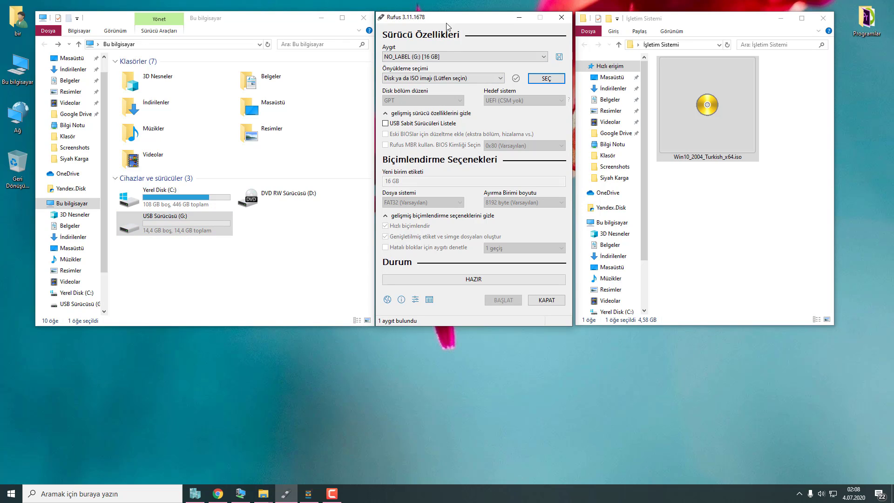
click(684, 19)
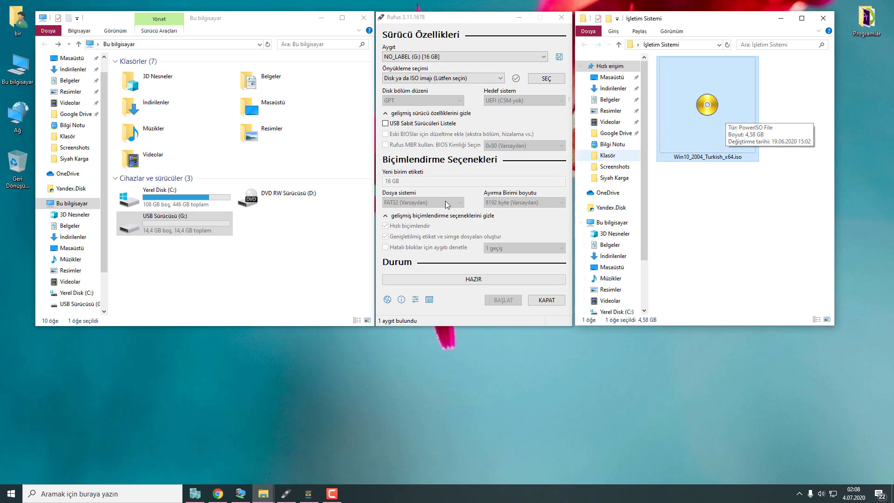
click(166, 235)
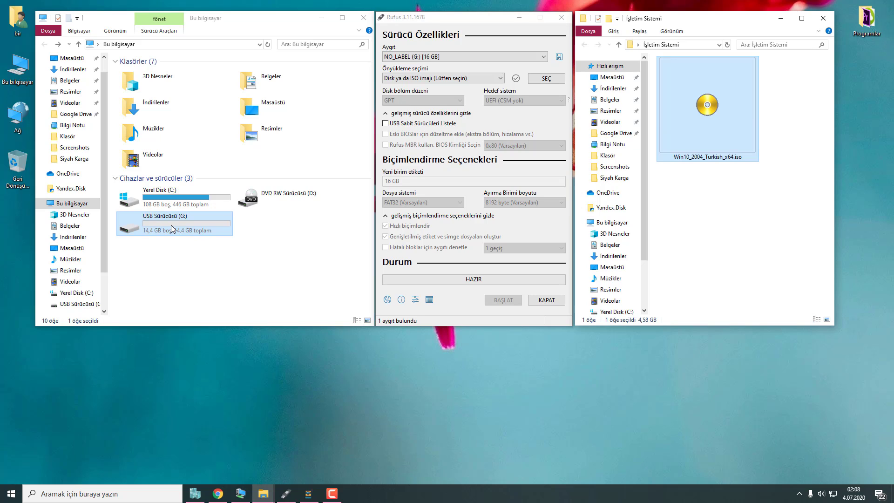
click(429, 21)
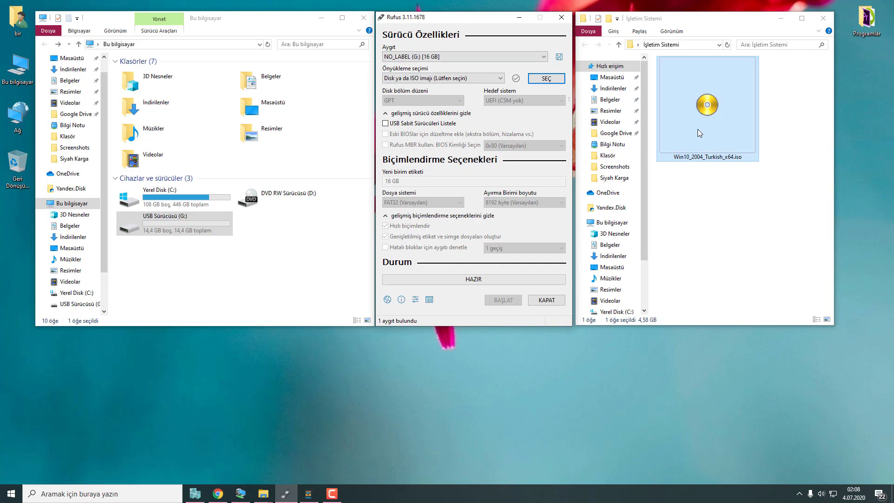
Switch to HeiDoc.net Windows ISO Downloader and confirm Windows 10 Home/Pro of the May 2020 Update as the edition
click(308, 493)
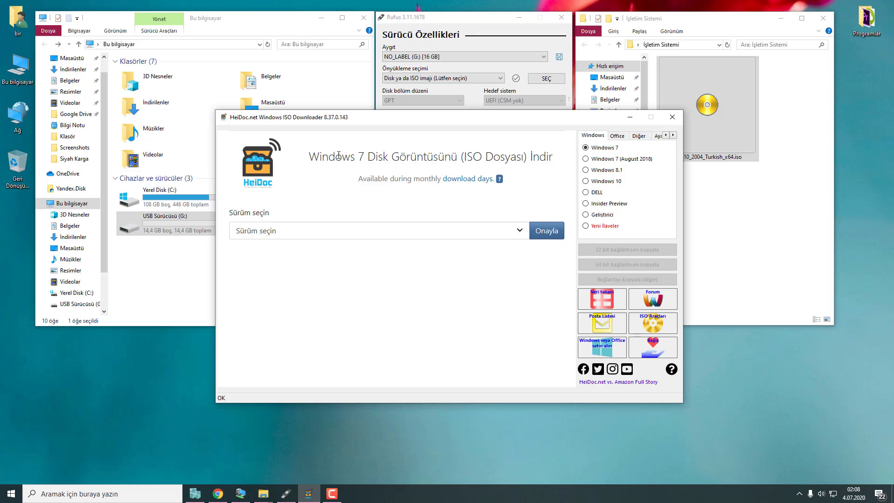
click(586, 181)
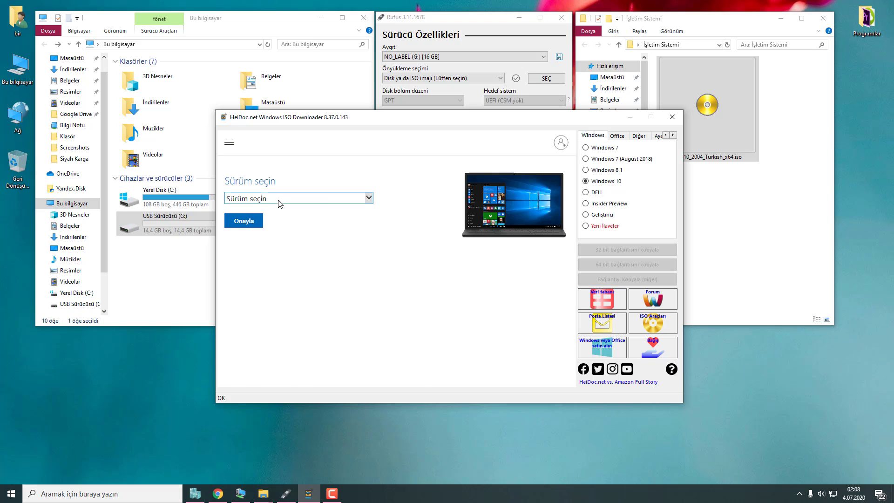
click(278, 201)
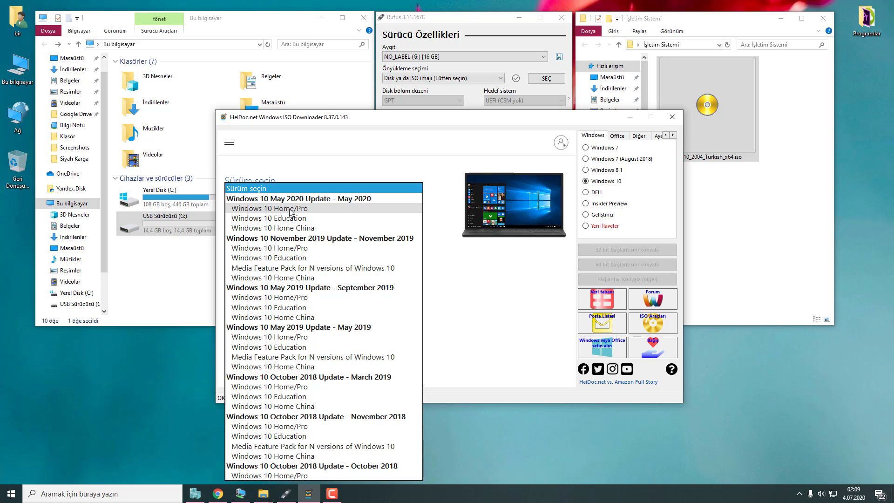
click(291, 212)
click(260, 231)
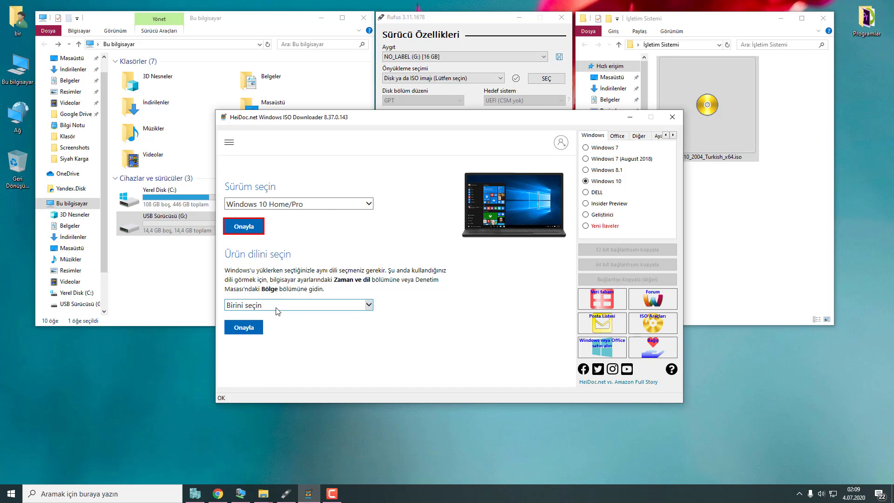
Choose Türkçe as the product language for the Windows 10 image and confirm it
click(277, 310)
scroll(274, 443, down, 3)
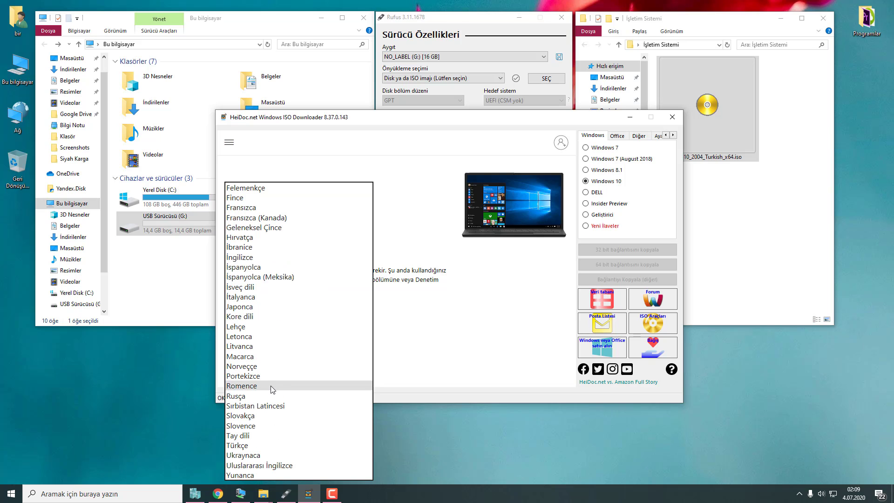
click(264, 442)
click(253, 330)
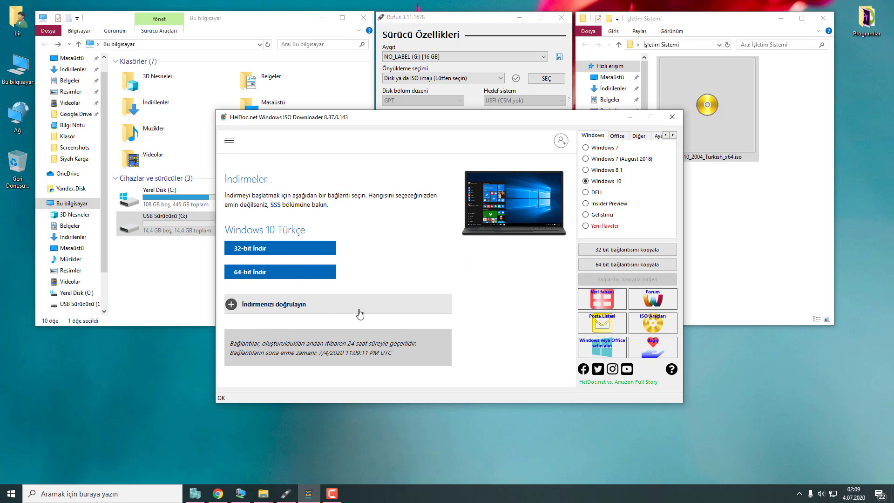
Request the 64-bit Windows 10 ISO download, cancel the file transfer and close the downloader
click(262, 279)
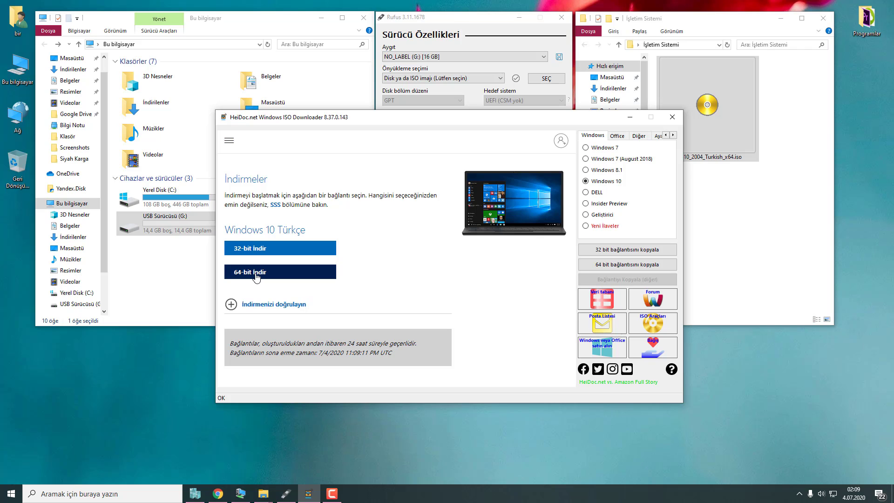
click(257, 277)
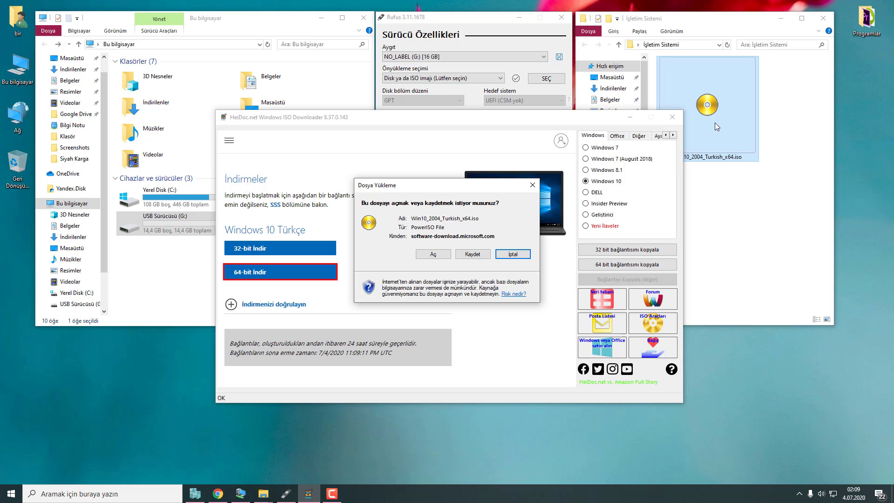
click(481, 256)
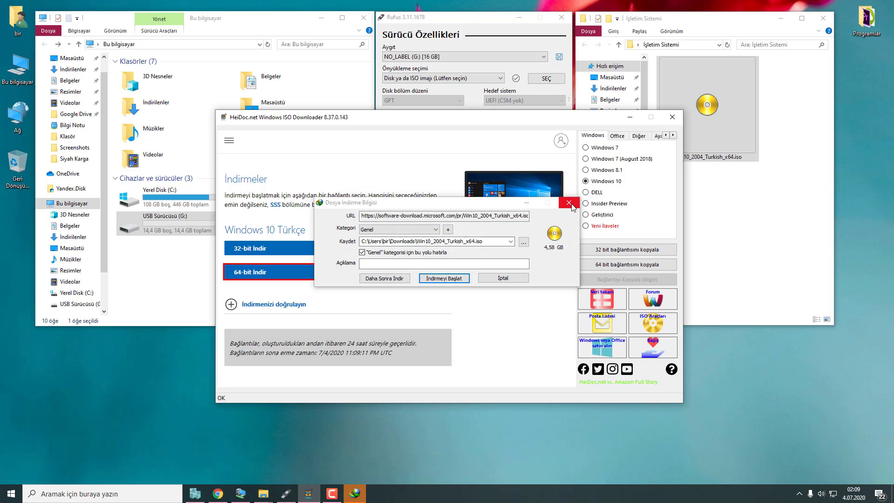
click(569, 203)
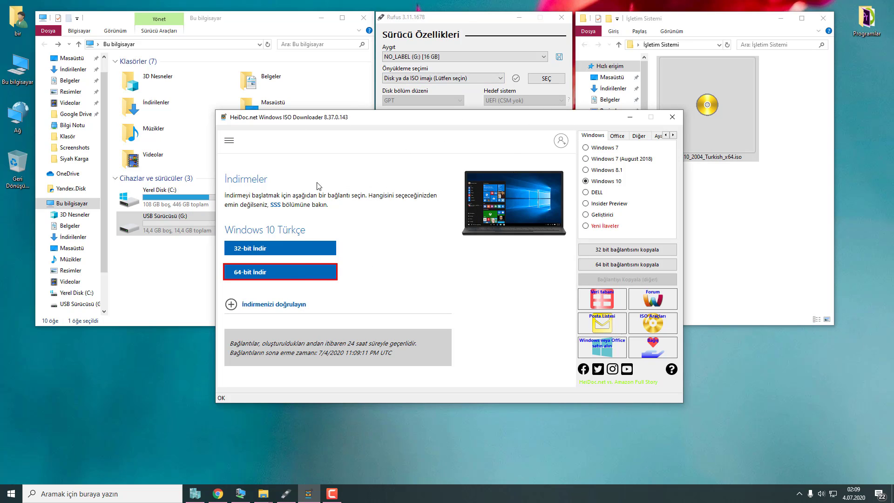
click(671, 118)
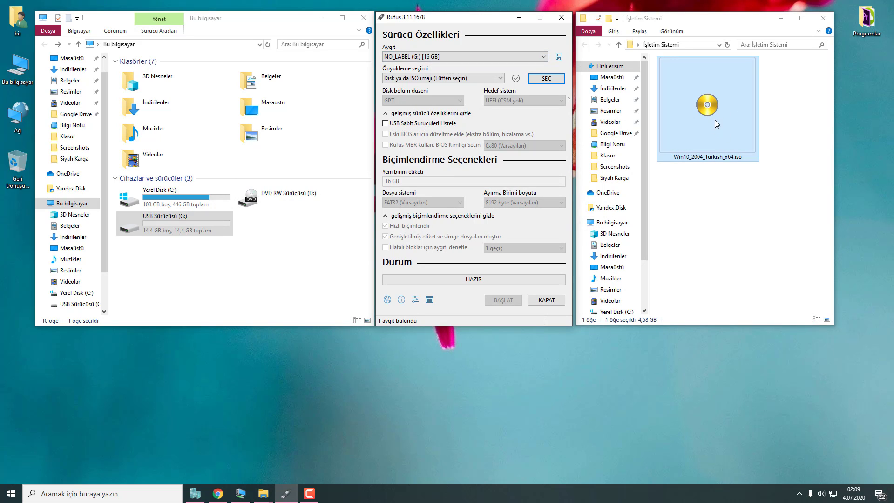
Switch to Rufus and select the NO_LABEL (G:) [16 GB] USB drive as the target device
click(190, 230)
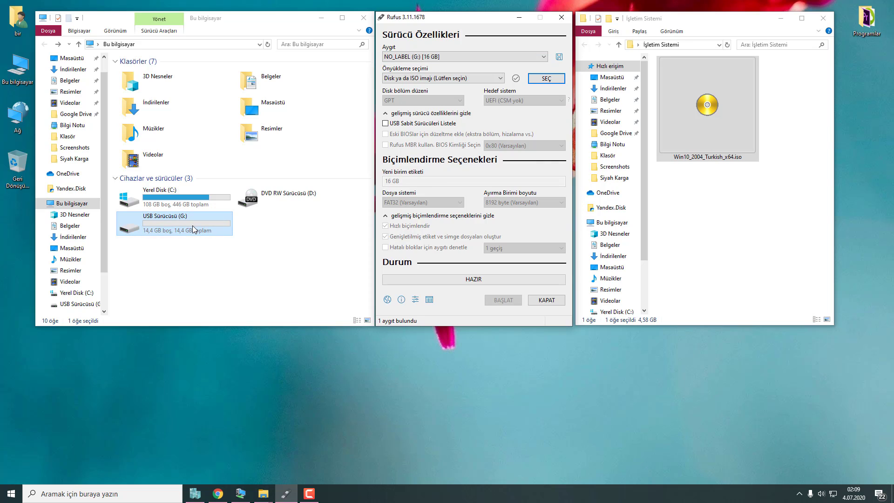
click(404, 57)
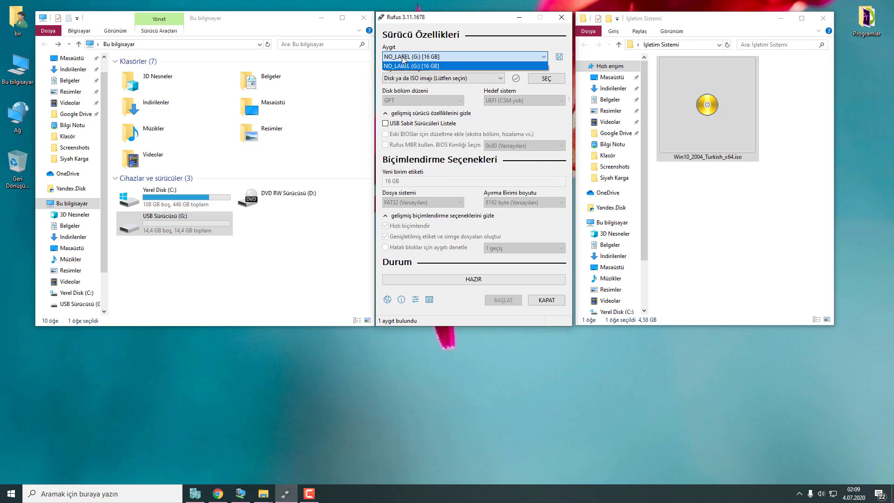
click(405, 57)
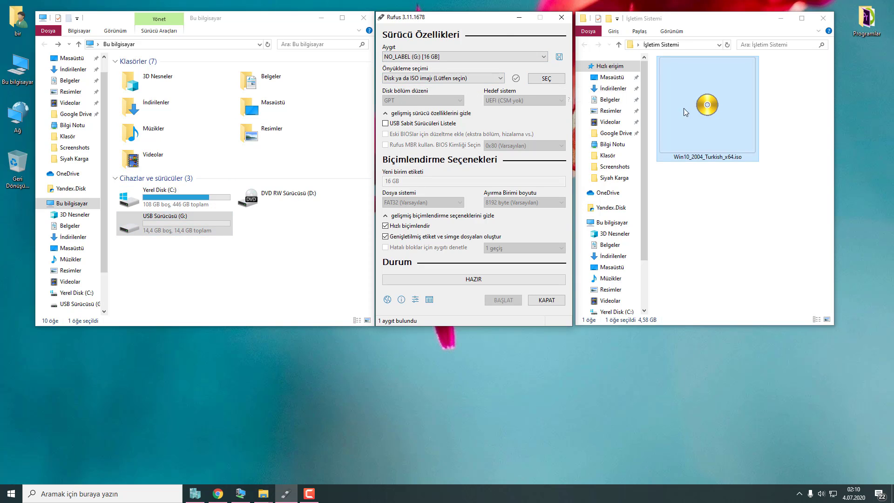
Load Win10_2004_Turkish_x64.iso from the desktop's İşletim Sistemi folder as the boot image
click(550, 79)
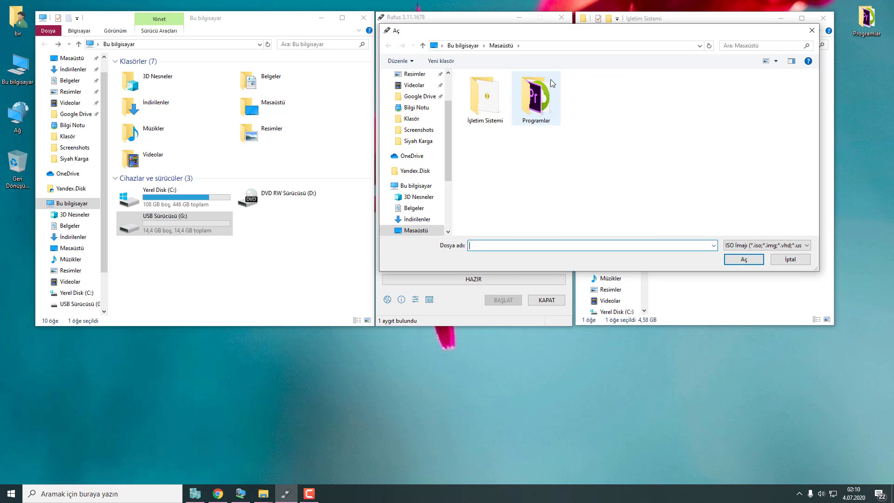
scroll(428, 118, up, 2)
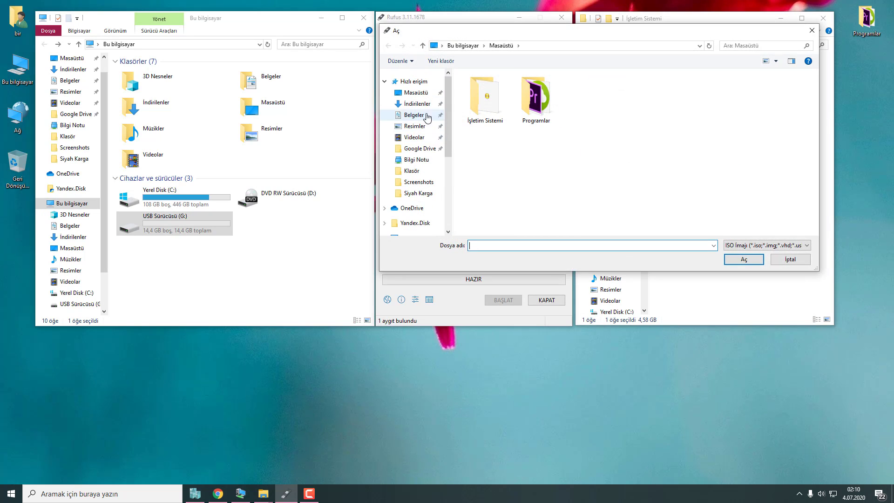
double_click(477, 103)
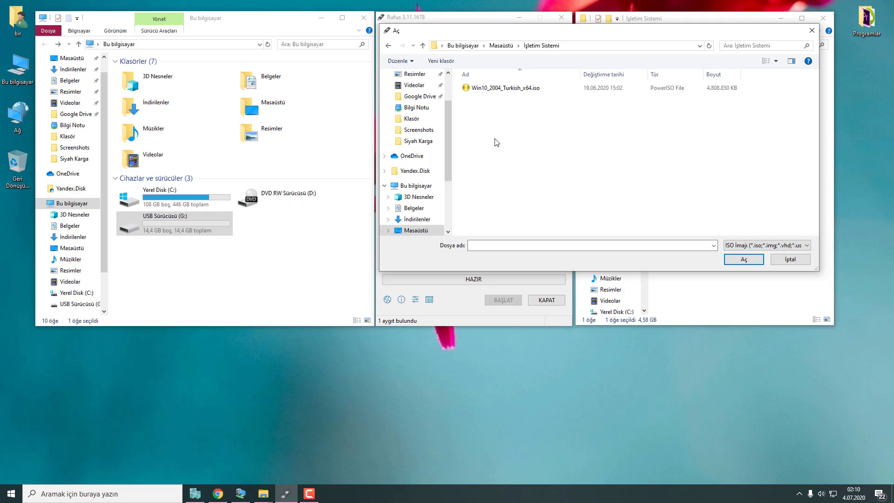
double_click(507, 88)
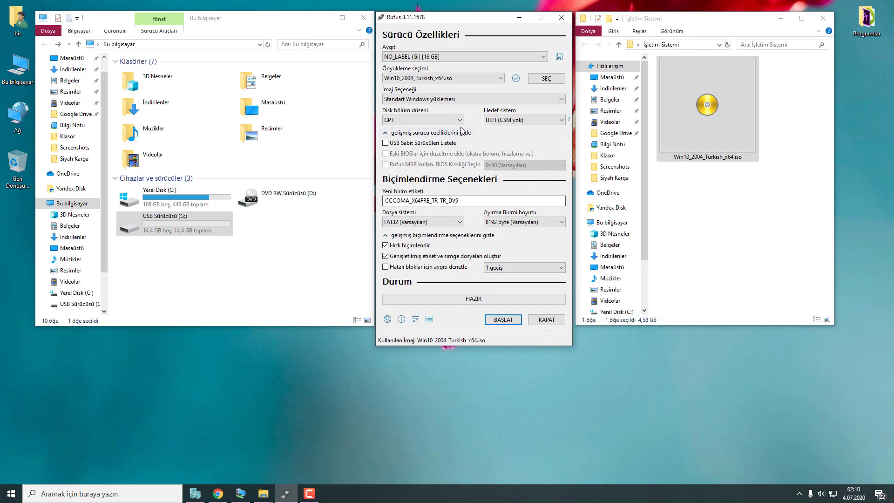
Choose GPT as the partition scheme and start writing the USB drive, accepting the erasure of all its data
click(421, 120)
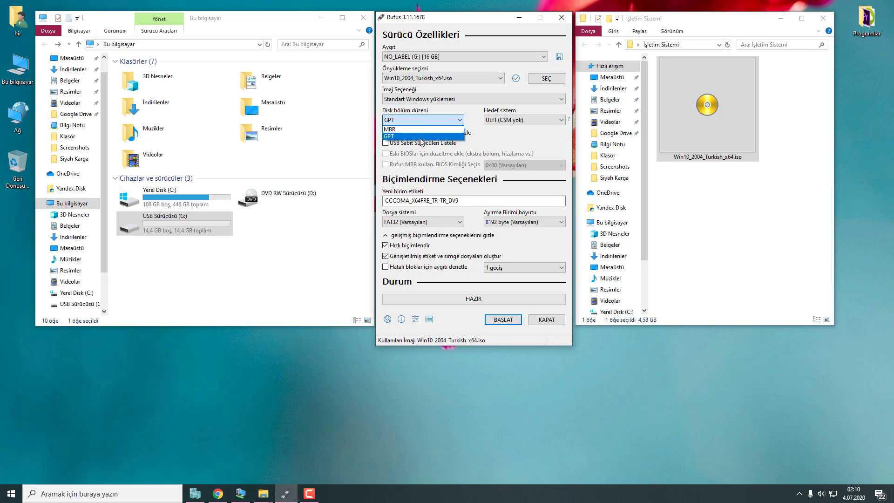
click(421, 138)
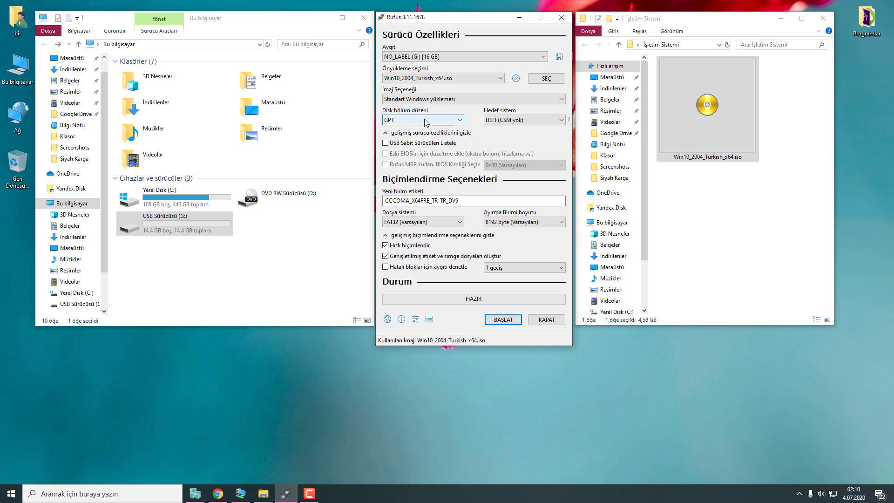
click(425, 122)
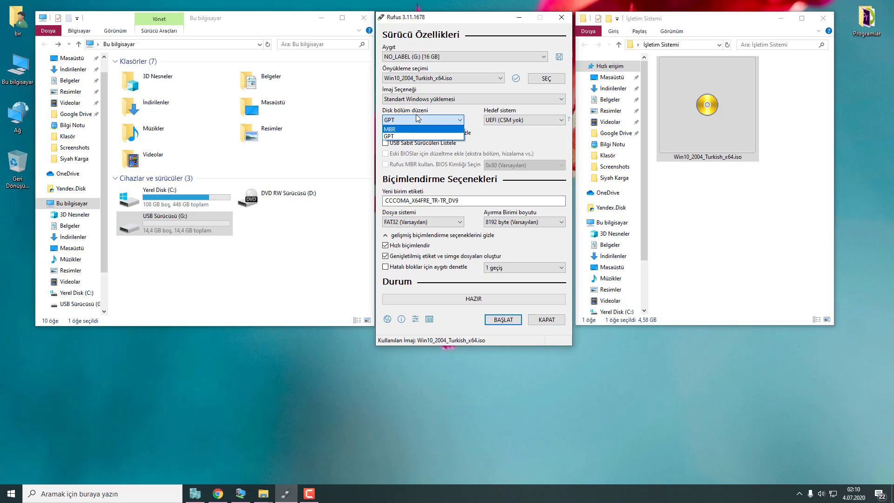
click(406, 137)
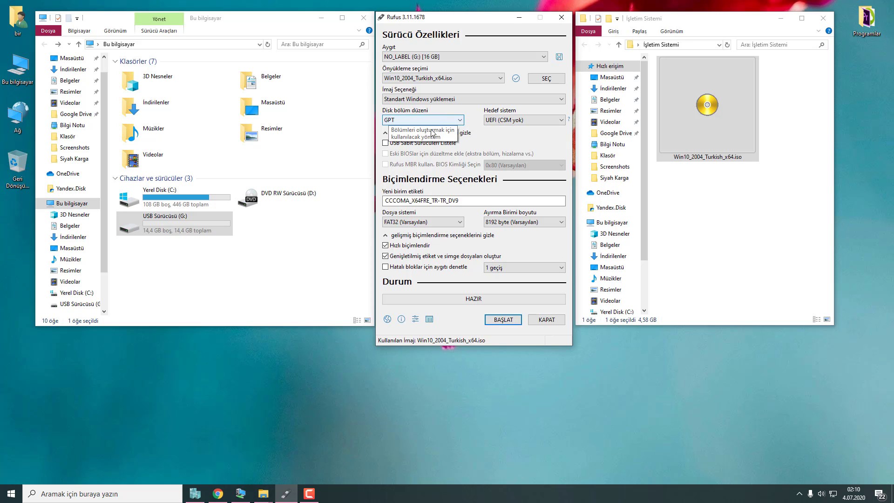
click(501, 320)
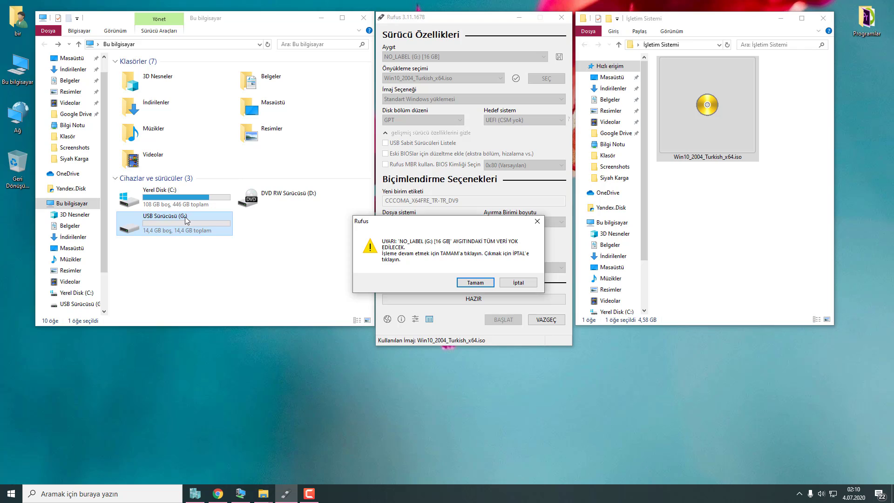
click(474, 283)
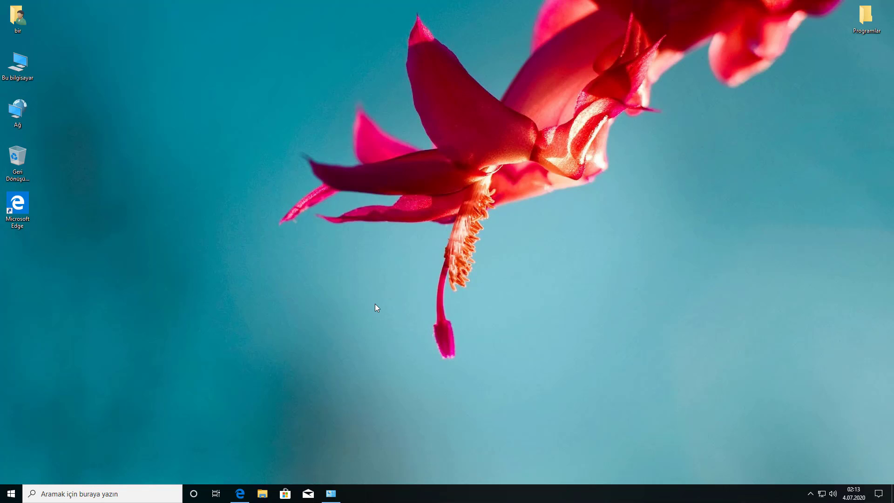
Open Bu bilgisayar in File Explorer and examine the contents and free space of Yerel Disk (C:)
double_click(17, 62)
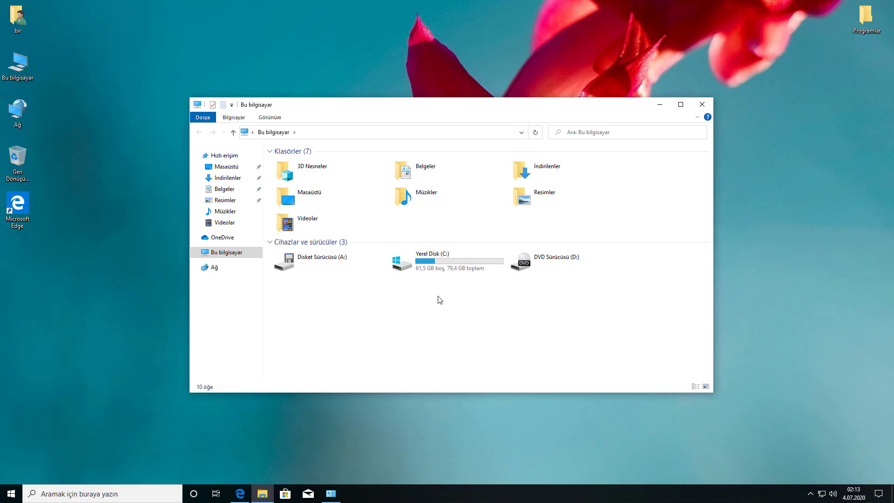
double_click(437, 261)
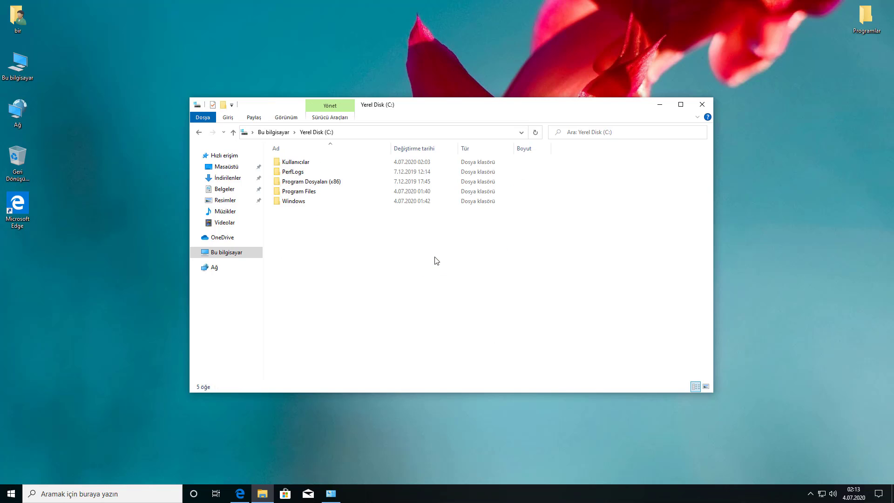
click(199, 132)
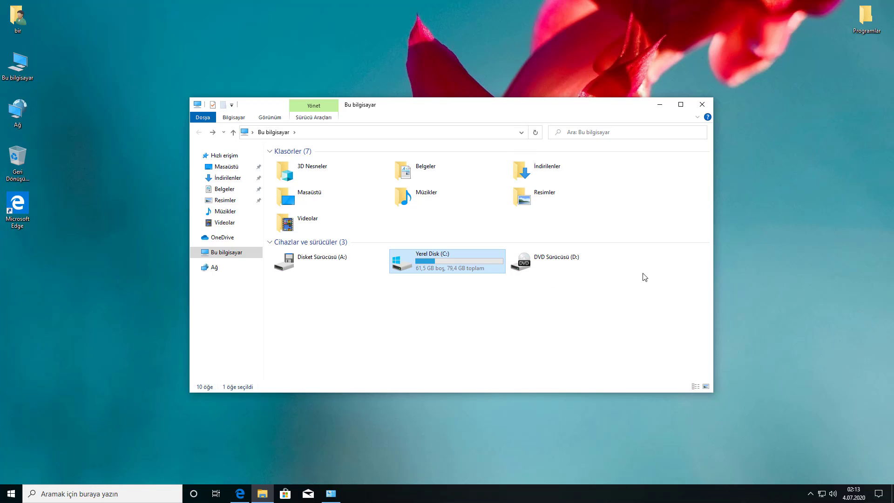
click(600, 314)
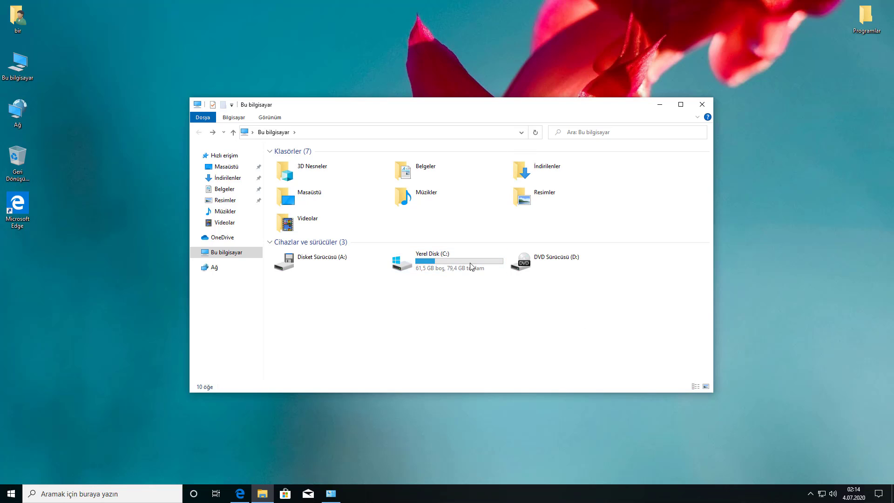
mouse_move(438, 265)
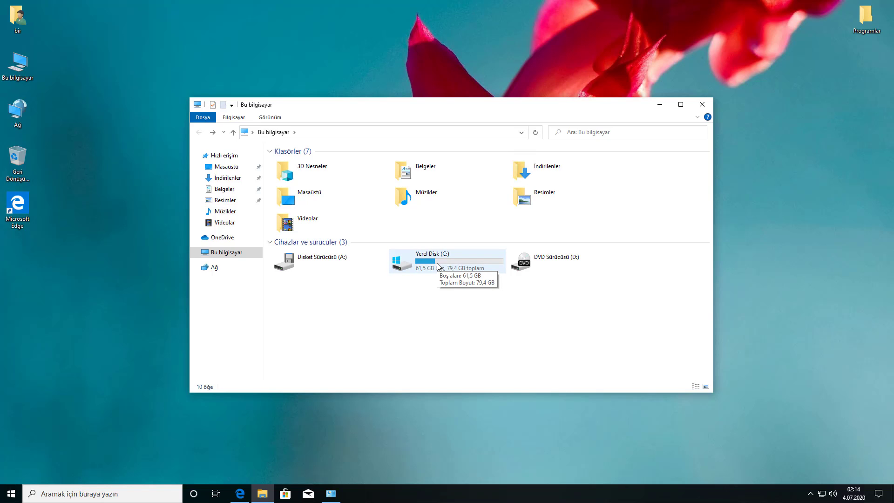
click(437, 266)
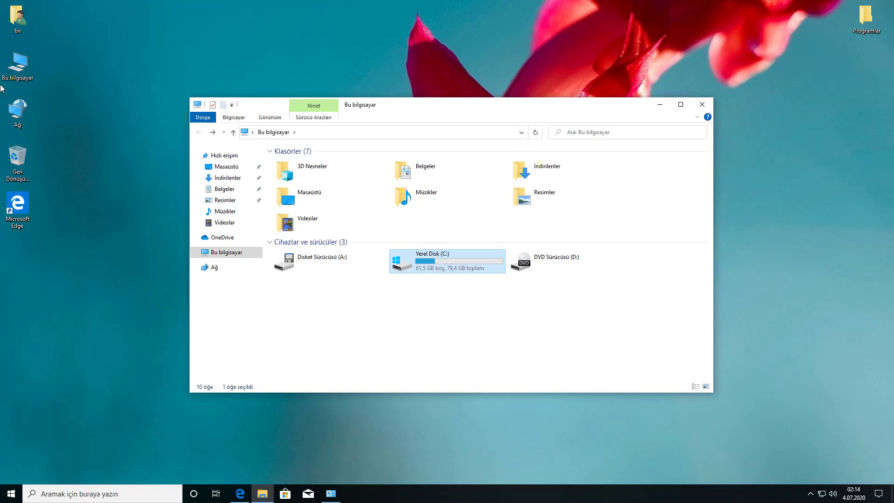
Open Disk Management in Computer Management and select the C: partition on Disk 0
right_click(14, 73)
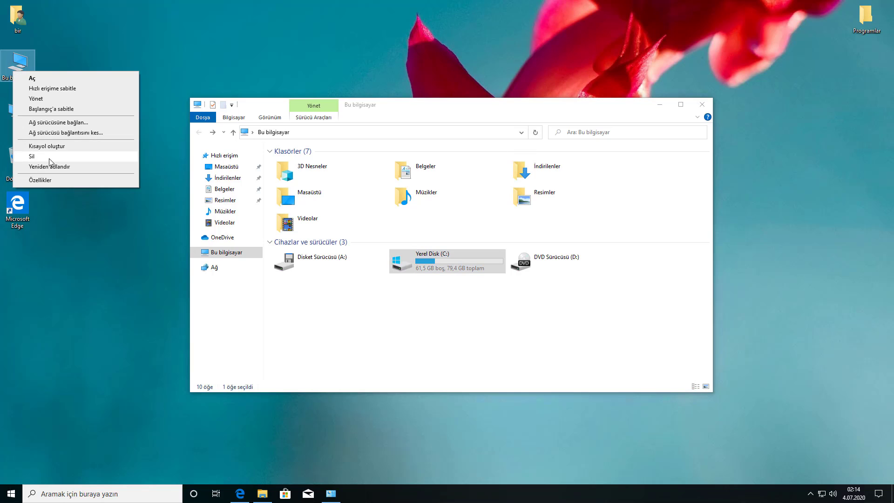
click(43, 99)
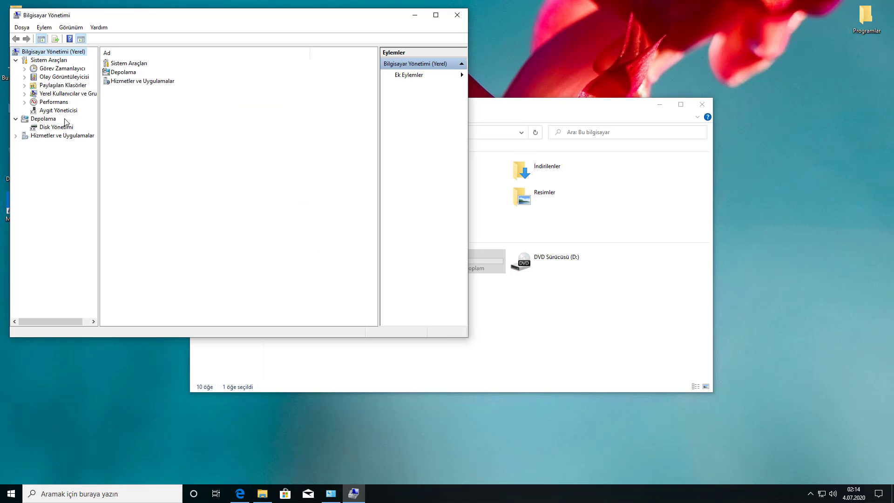
click(64, 127)
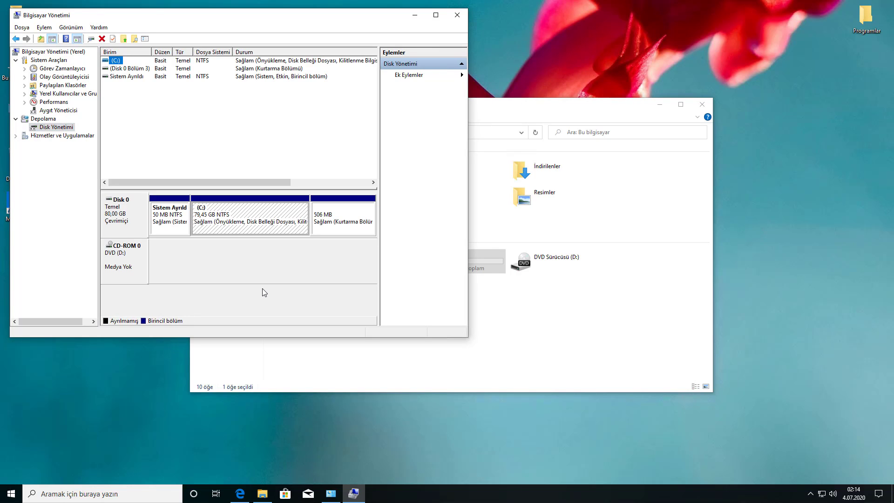
click(252, 225)
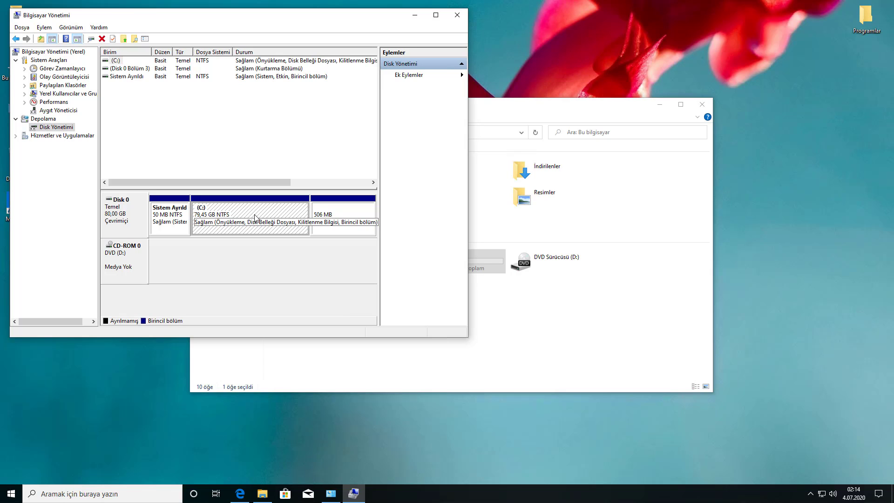
Begin shrinking the C: volume and set the amount of space to shrink to 40000 MB
right_click(226, 212)
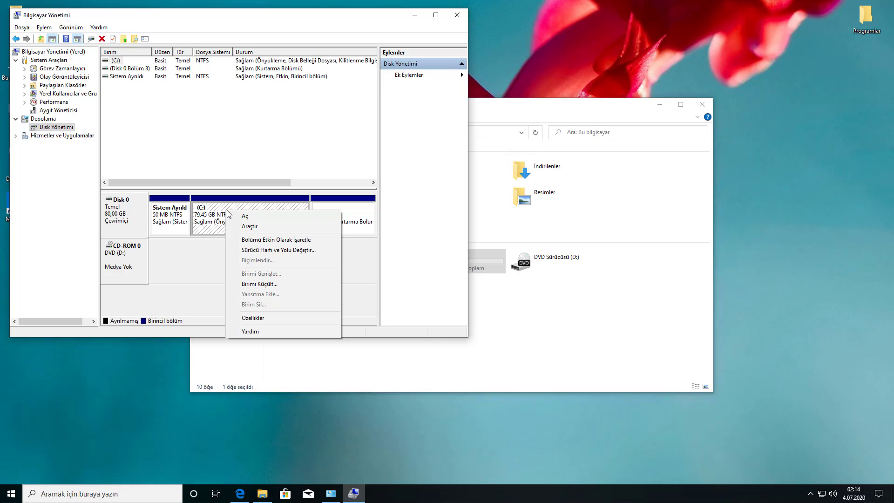
right_click(225, 212)
right_click(224, 212)
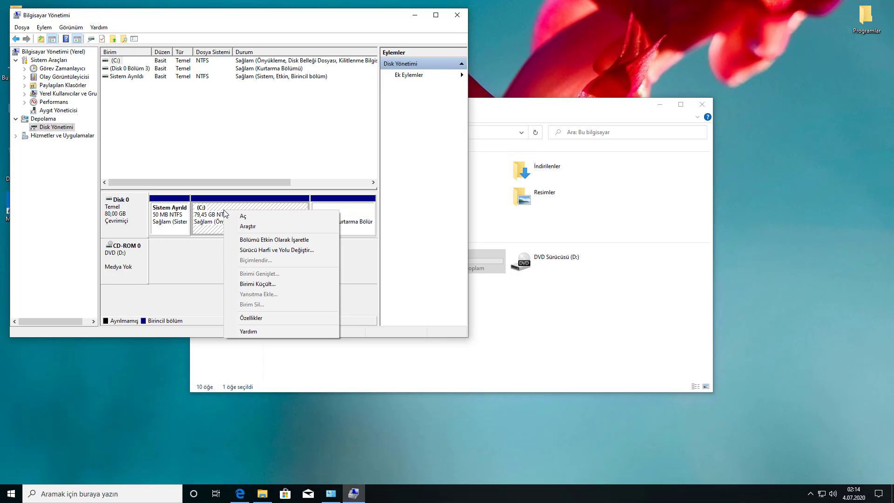
click(257, 284)
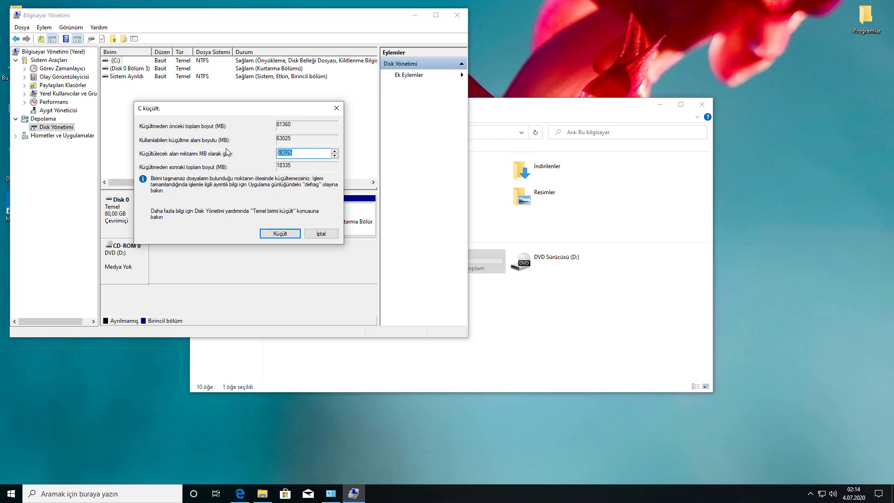
text(40000)
Switch to File Explorer, check the used and free space in the C: drive's properties, and close both windows
click(505, 111)
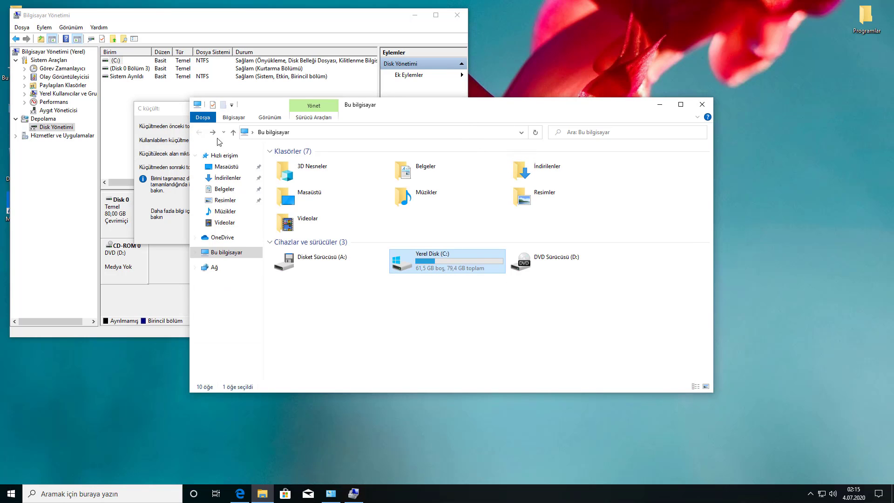
click(176, 112)
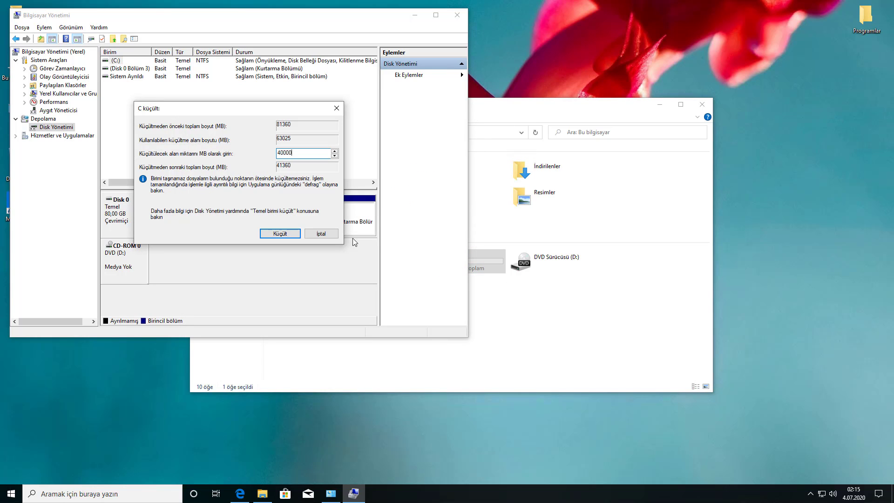
click(510, 113)
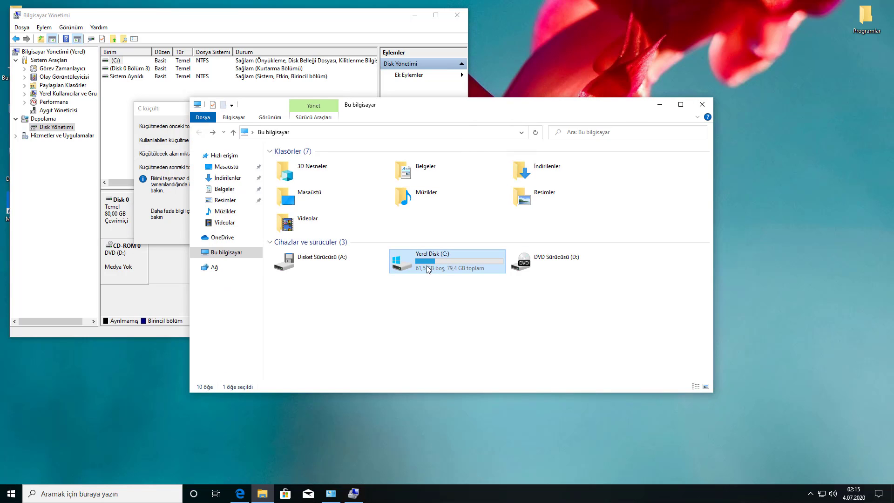
right_click(428, 267)
click(460, 422)
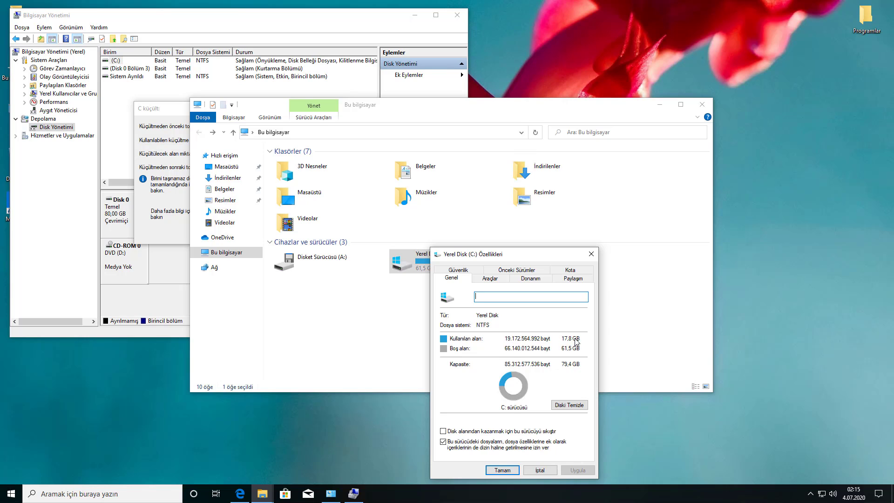
click(590, 253)
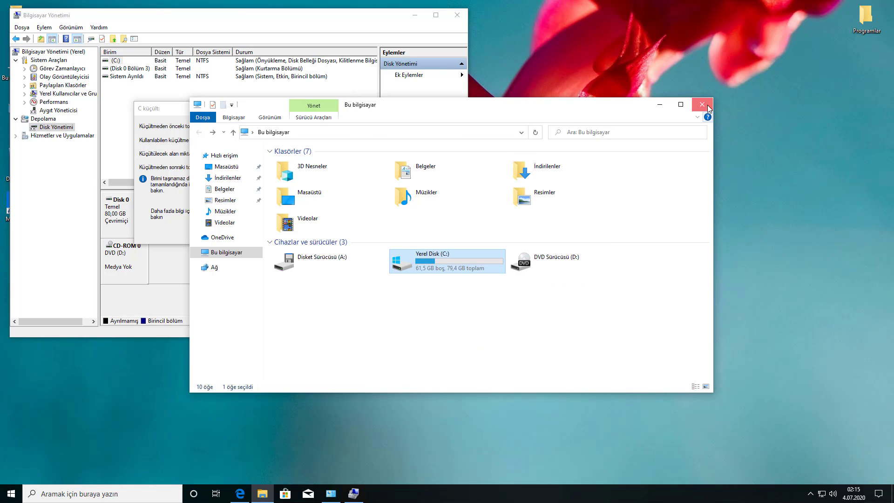
click(702, 104)
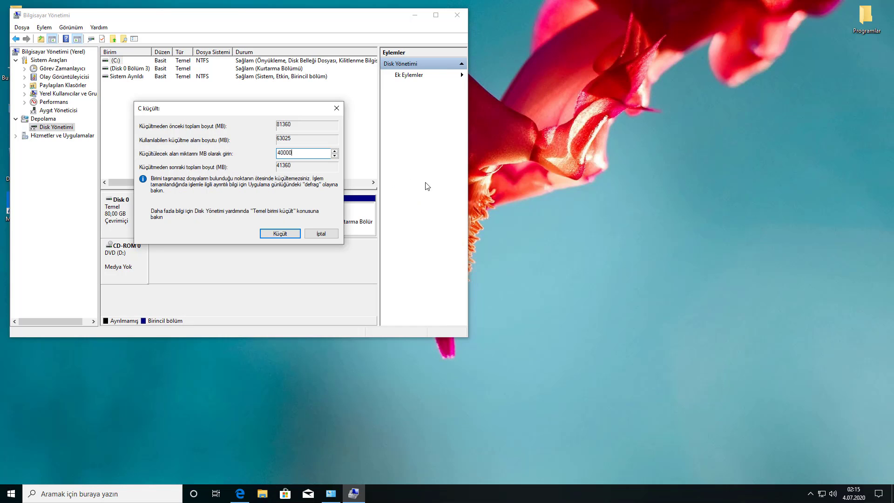
Carry out the shrink of the C: volume and select the resulting unallocated space on Disk 0
click(281, 234)
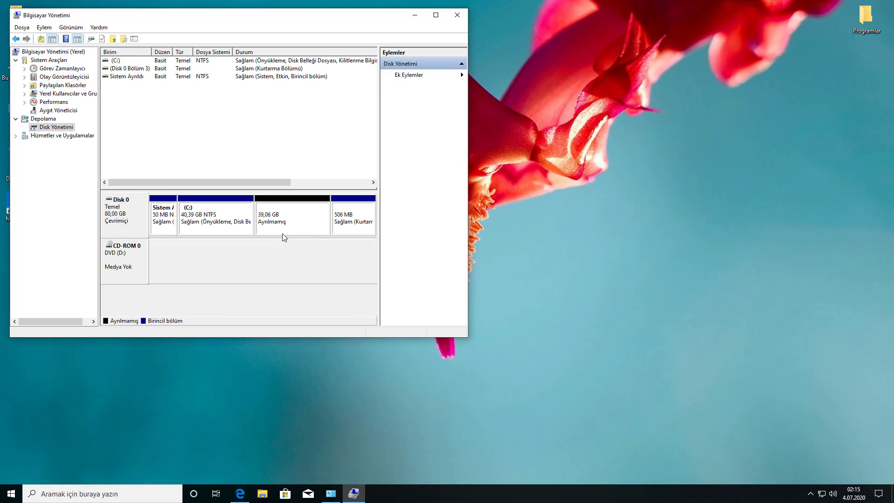
click(219, 225)
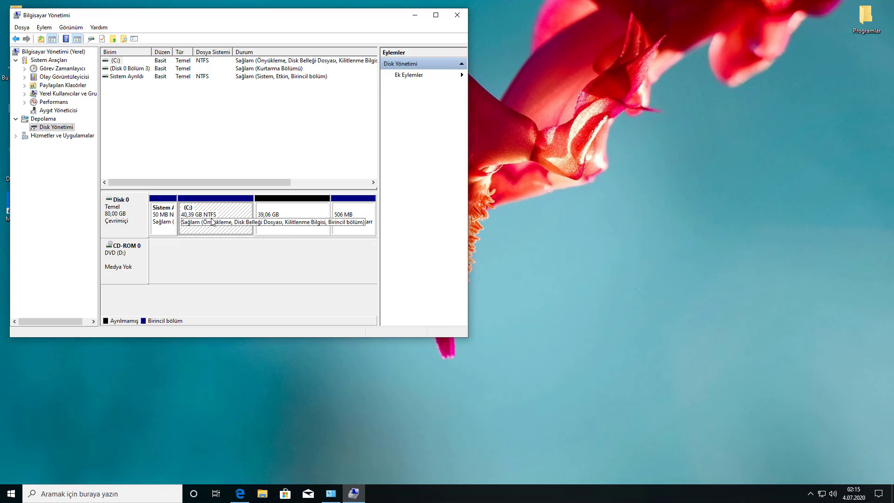
click(277, 215)
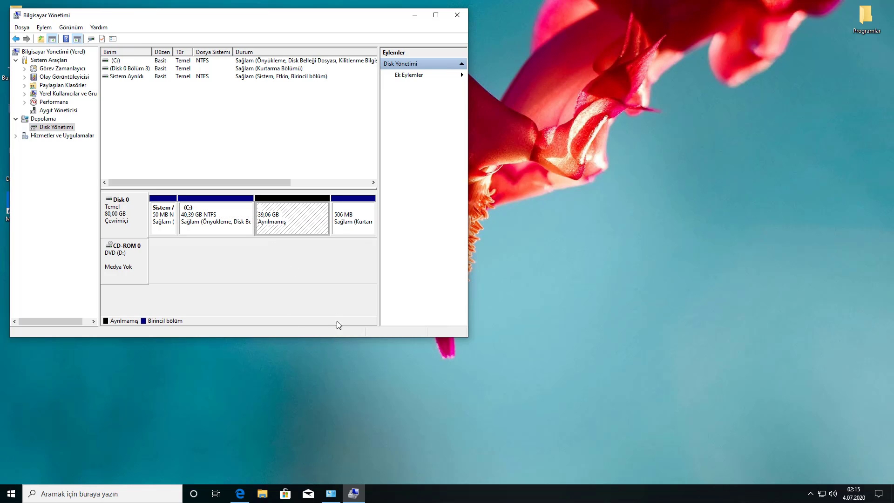
Move the Computer Management window away from the desktop icons and reopen Bu bilgisayar to check the C: drive's size
click(242, 109)
drag(223, 18, 393, 27)
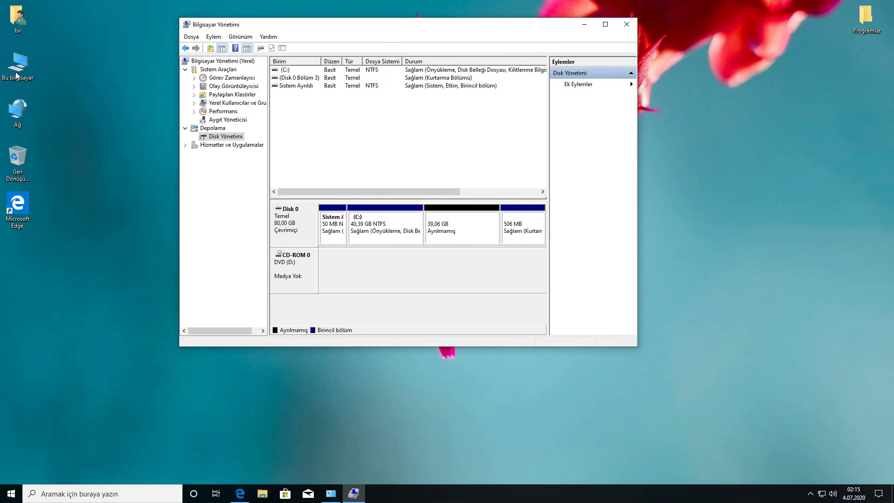
double_click(16, 74)
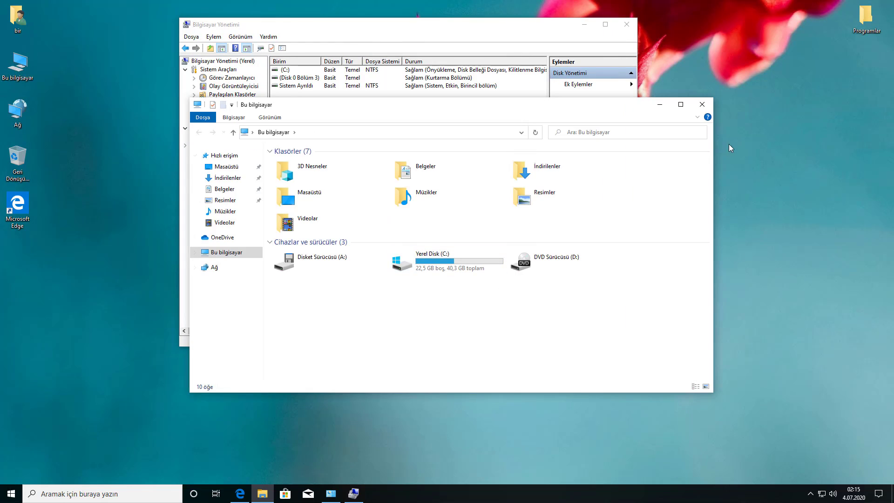
click(449, 274)
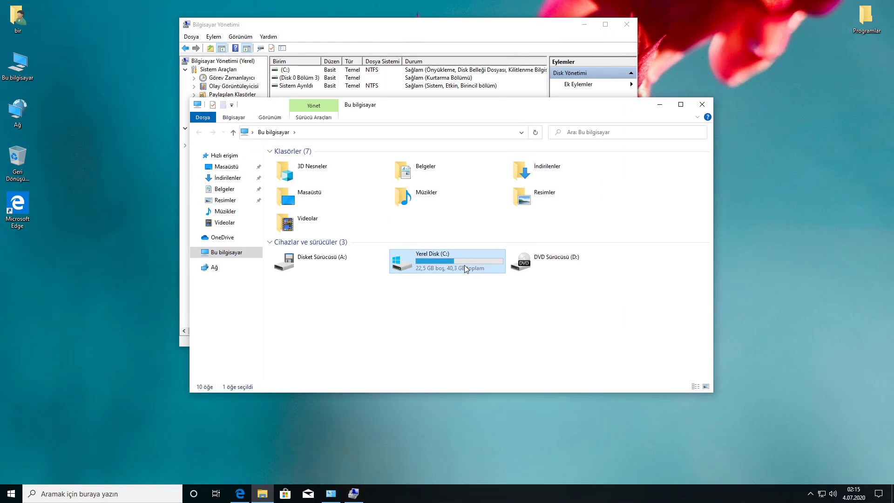
Close the Bu bilgisayar window and create a simple volume from Disk 0's unallocated space, quick-formatted as NTFS with the label Yeni Birim
click(702, 106)
click(462, 224)
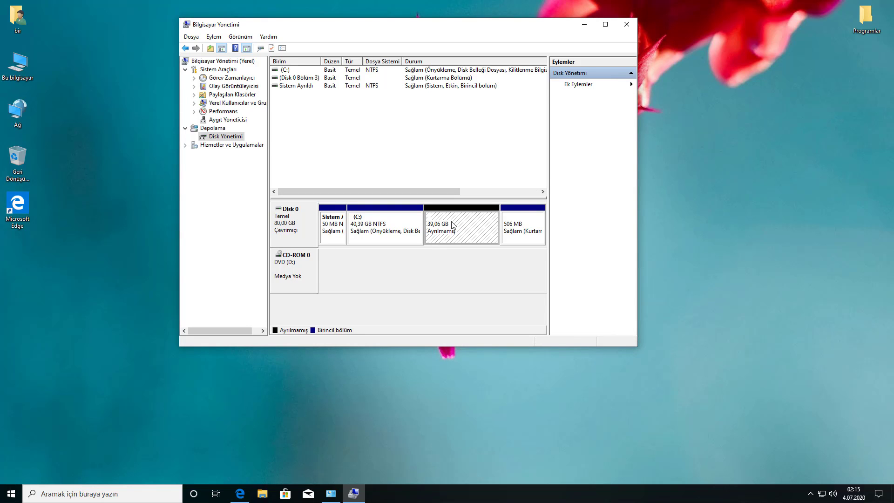
right_click(453, 225)
click(462, 227)
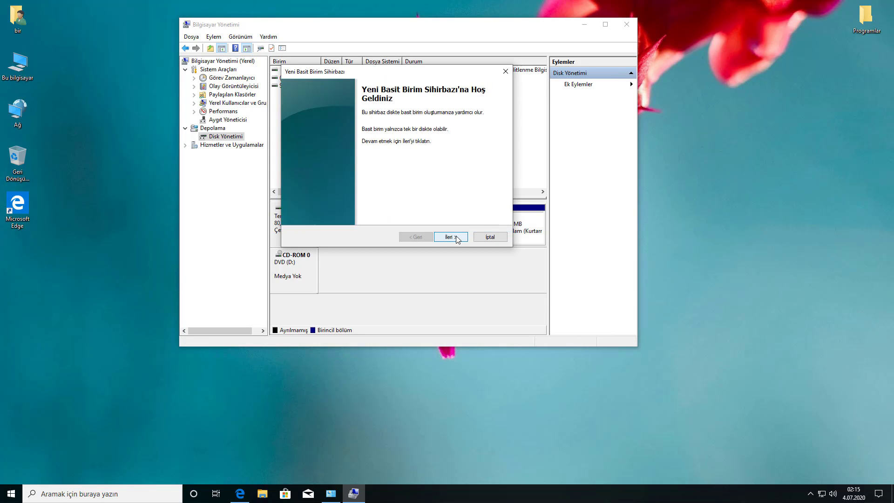
click(450, 237)
click(450, 237)
click(449, 237)
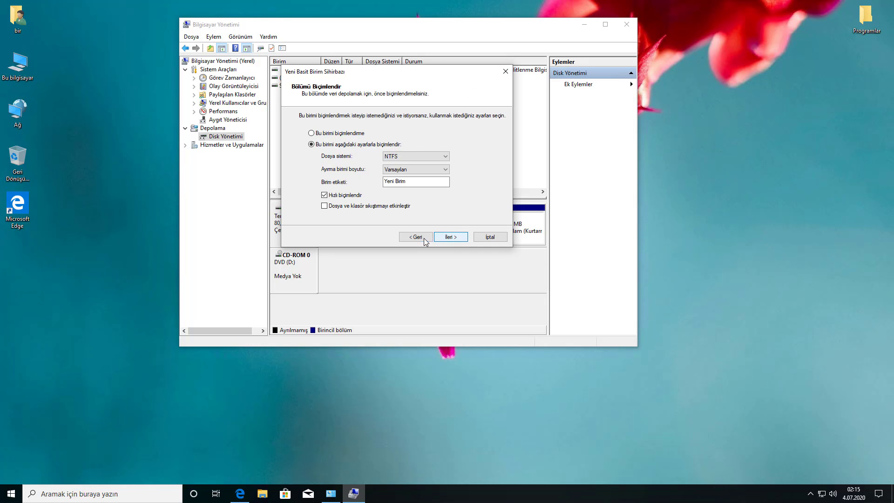
click(449, 237)
click(450, 237)
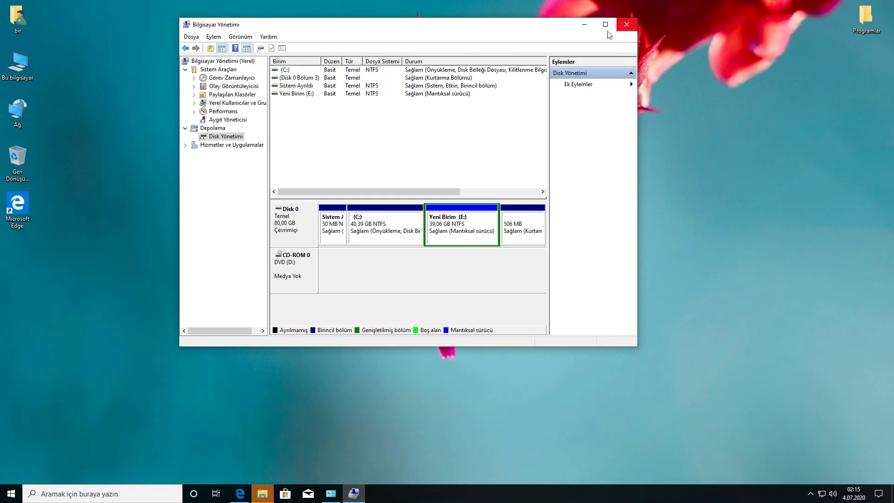
Reopen Bu bilgisayar to compare the sizes of the new E: volume and the C: drive, and close both open windows
double_click(18, 65)
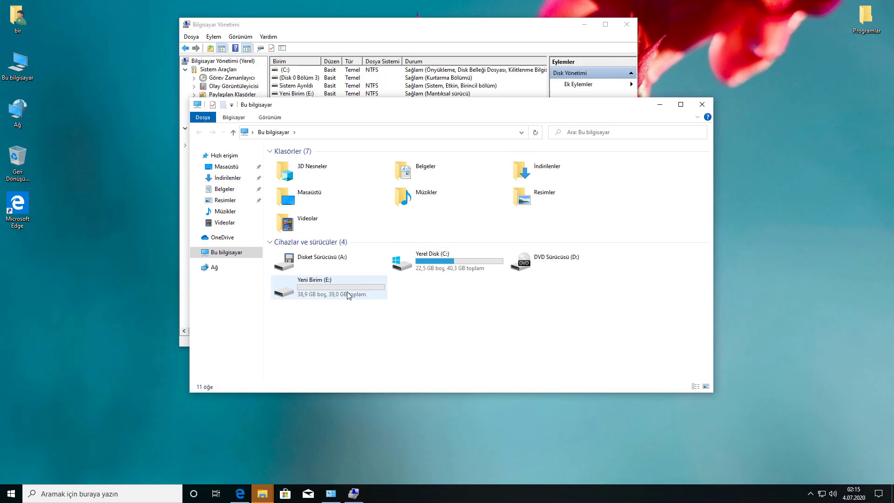
click(349, 295)
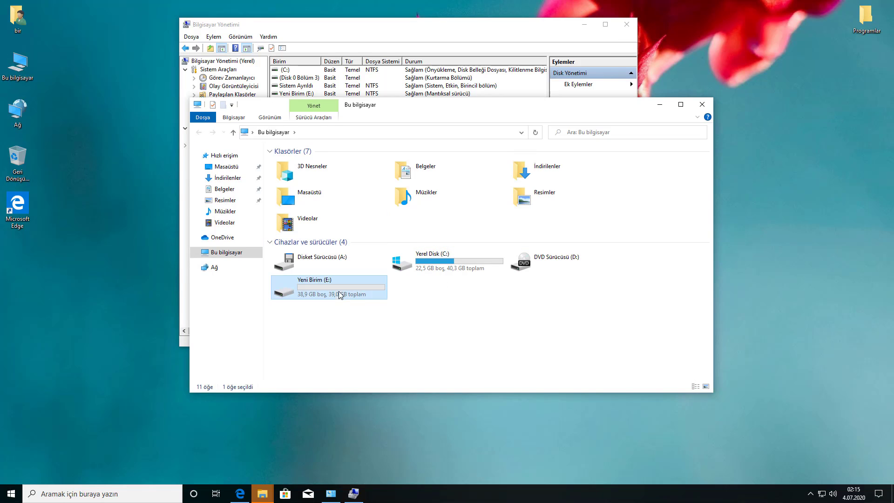
click(456, 267)
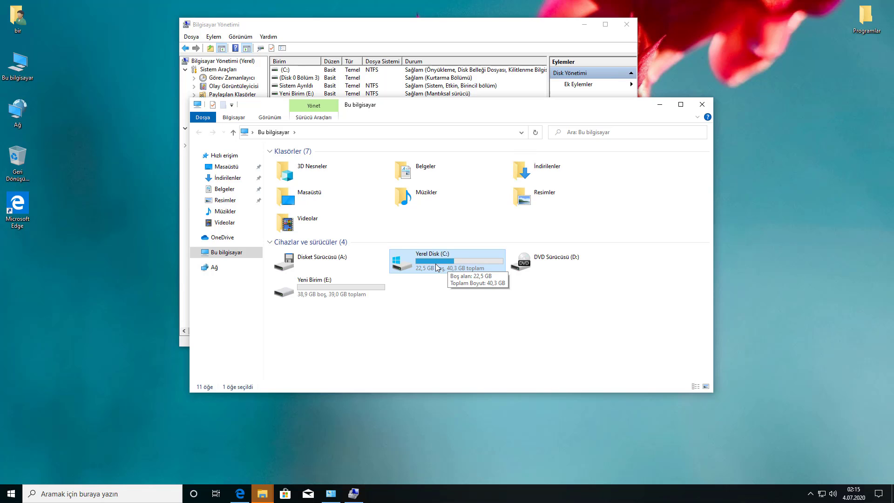
click(338, 289)
click(445, 257)
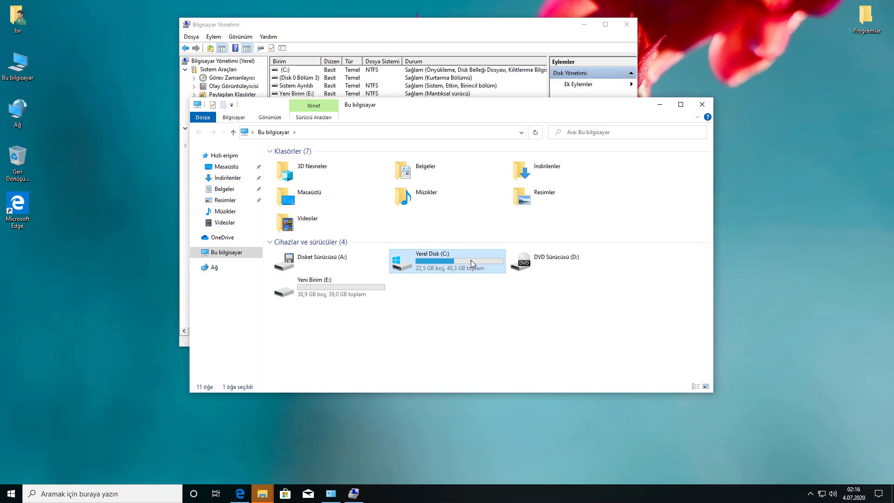
click(343, 287)
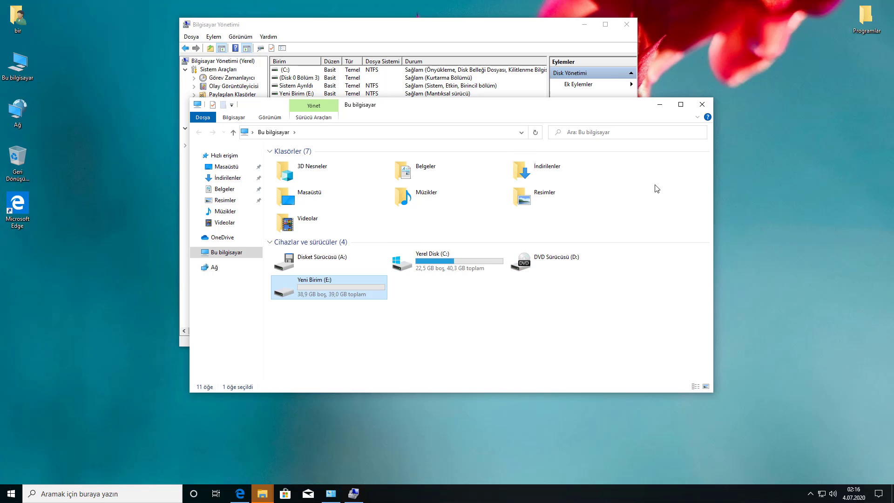
click(704, 105)
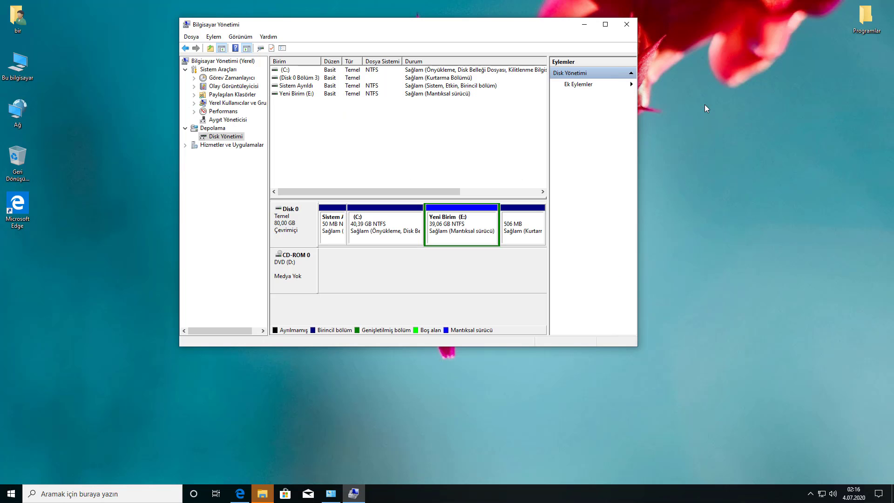
click(627, 25)
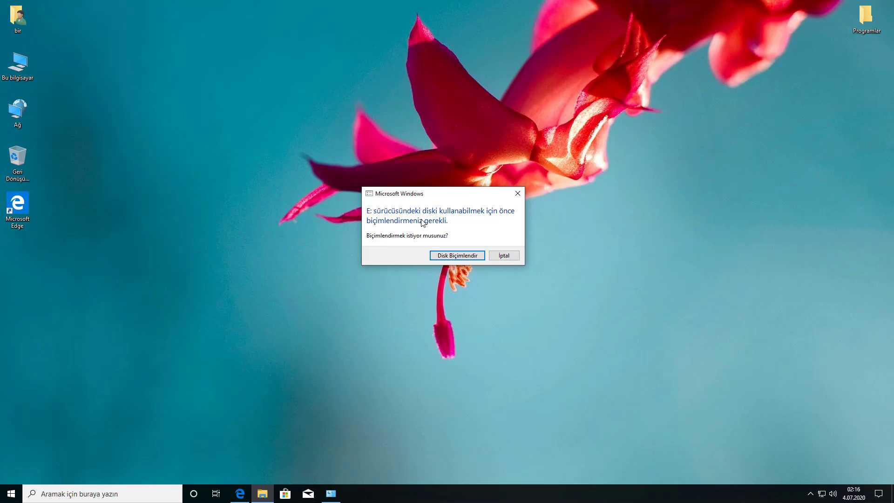
Quick-format the E: volume as NTFS with 4096-byte allocation units and the label Yeni Birim, and close the format dialog
click(473, 257)
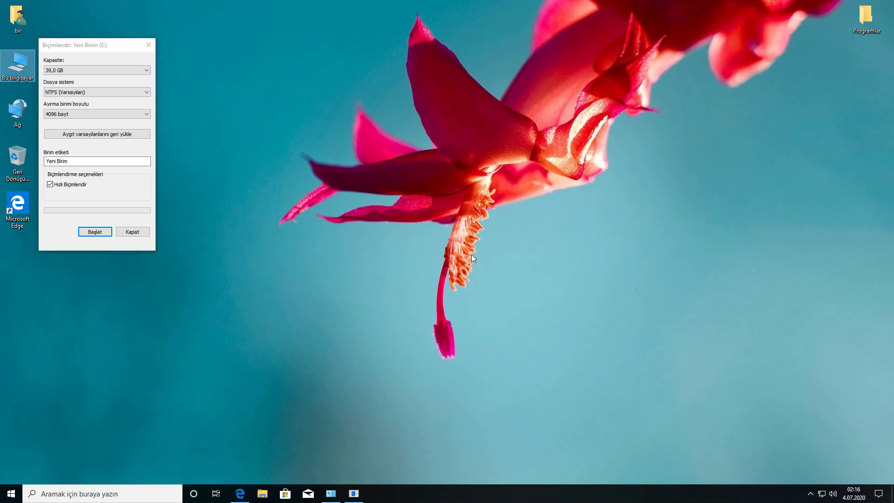
click(96, 236)
click(476, 248)
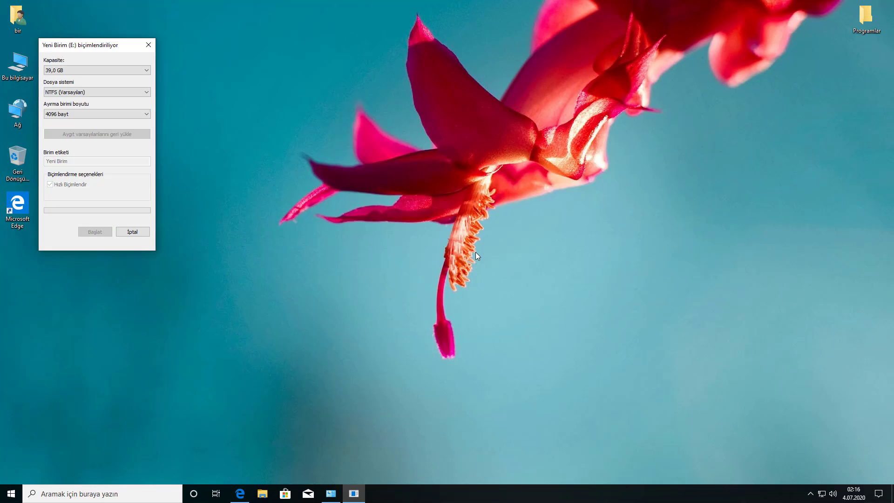
click(499, 247)
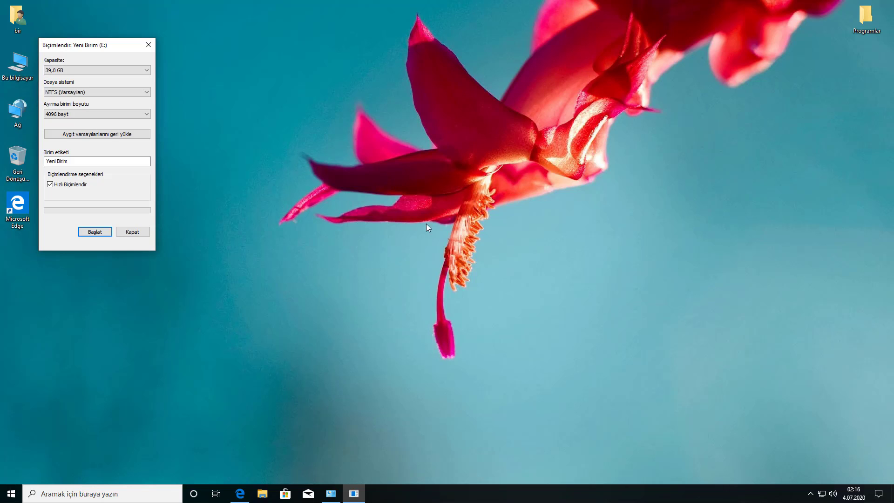
click(149, 44)
Open the Yeni Birim (E:) drive from Bu bilgisayar to inspect its contents, return to the drive overview, and close the window
double_click(17, 65)
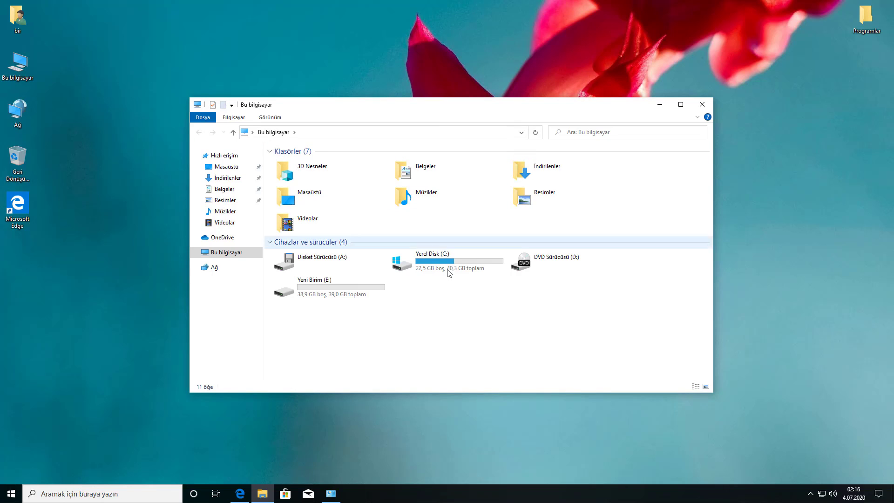
click(358, 282)
click(367, 313)
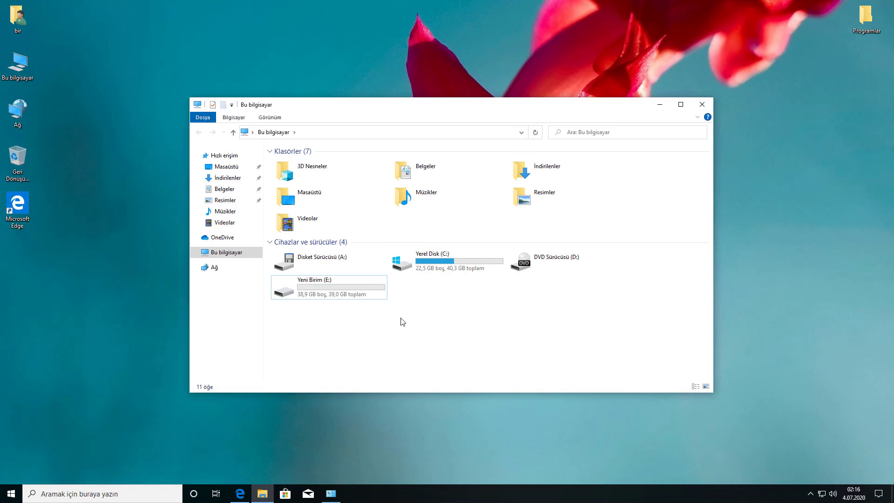
double_click(337, 292)
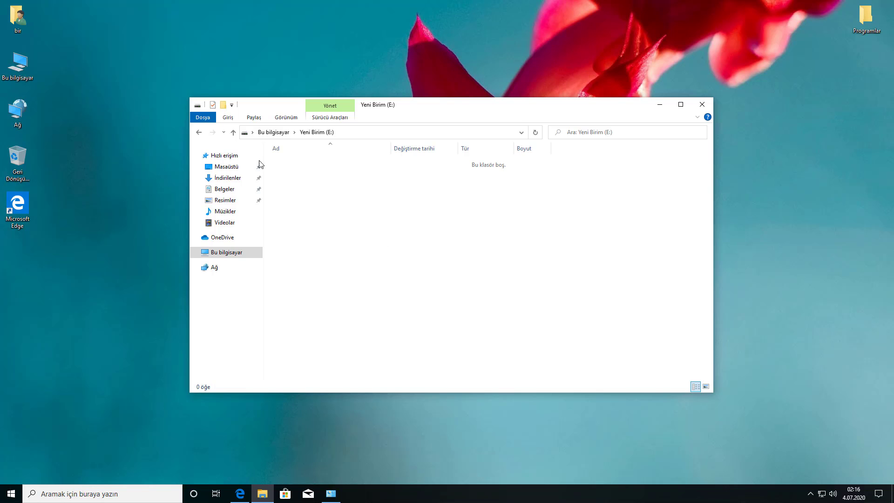
click(201, 134)
click(701, 105)
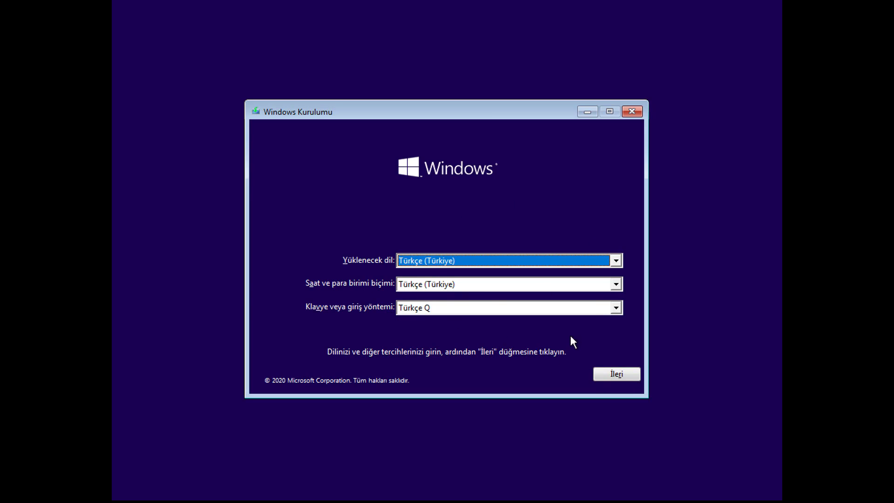
Start the Windows installation with Turkish language and regional format and the Türkçe Q keyboard, and continue without a product key
click(620, 375)
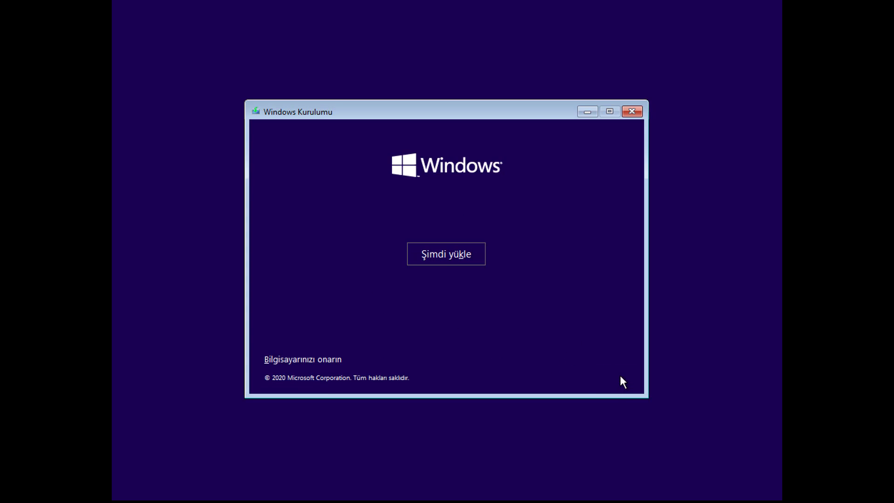
click(471, 263)
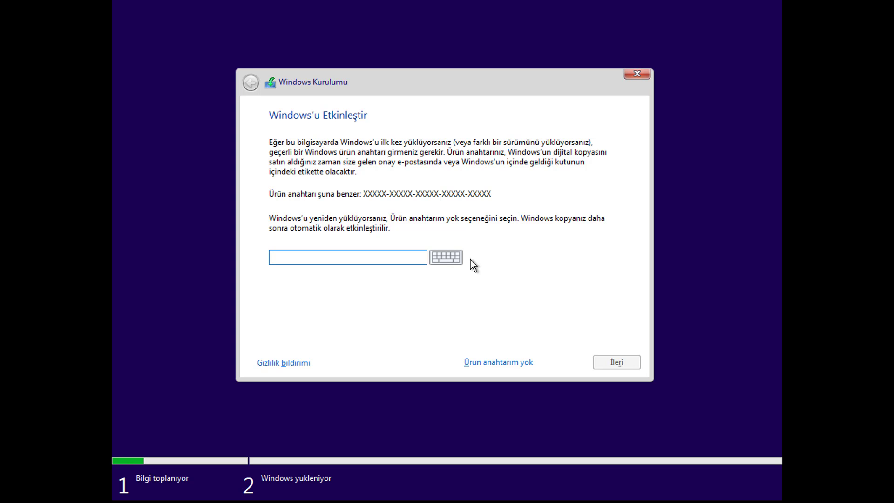
click(496, 362)
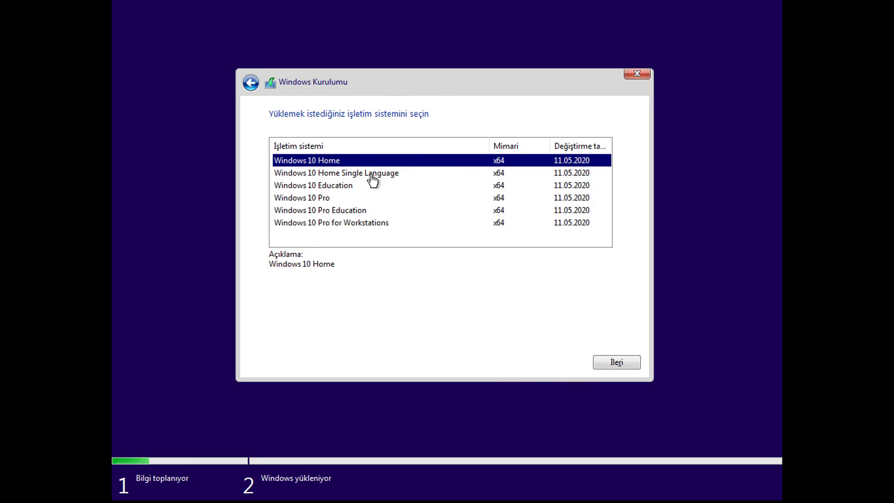
Choose Windows 10 Pro (x64) as the operating system edition to install
click(336, 200)
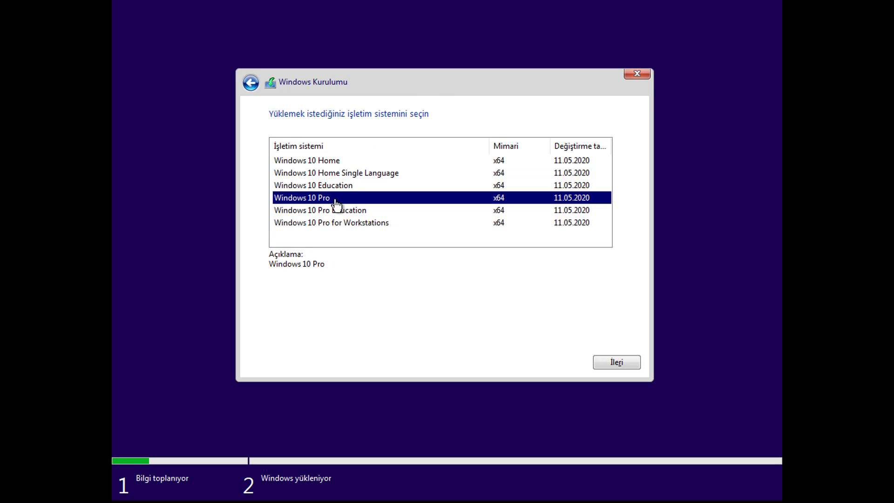
click(358, 161)
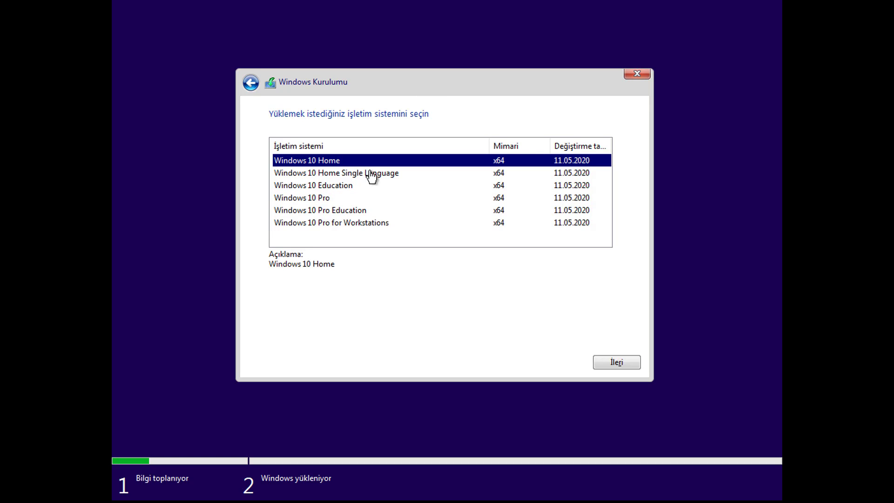
click(359, 199)
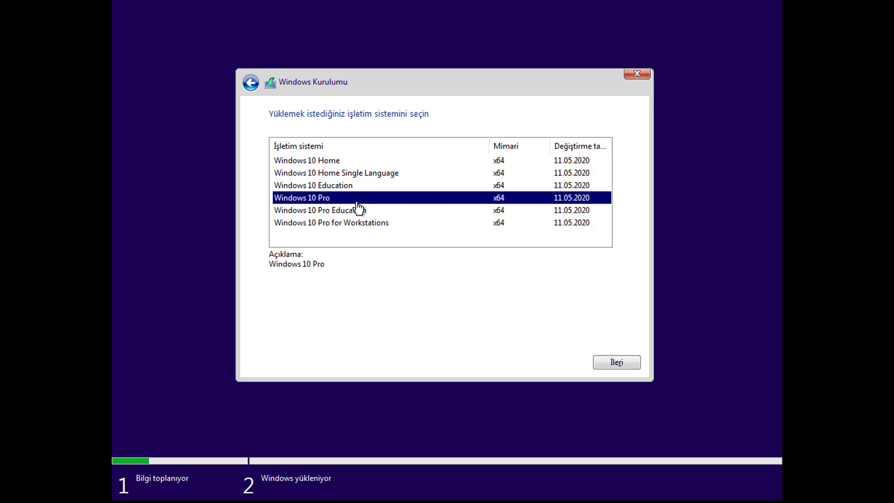
click(619, 361)
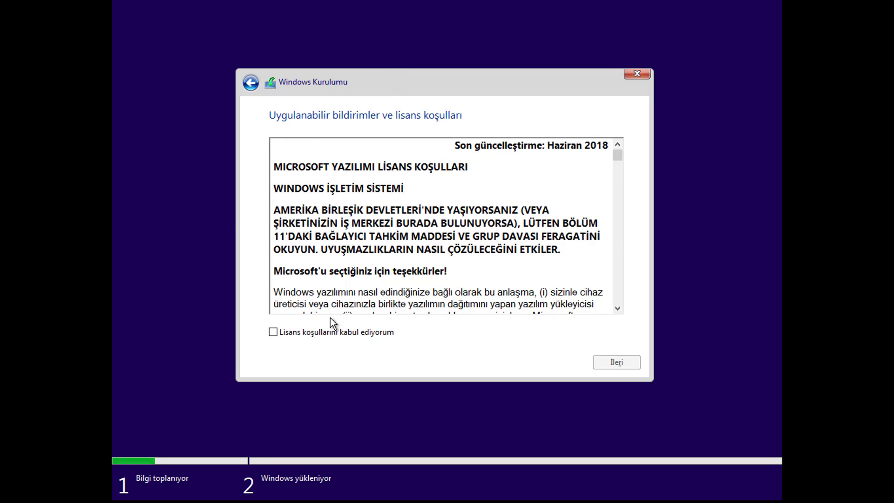
Accept the license terms and choose the custom, Windows-only installation type
click(307, 331)
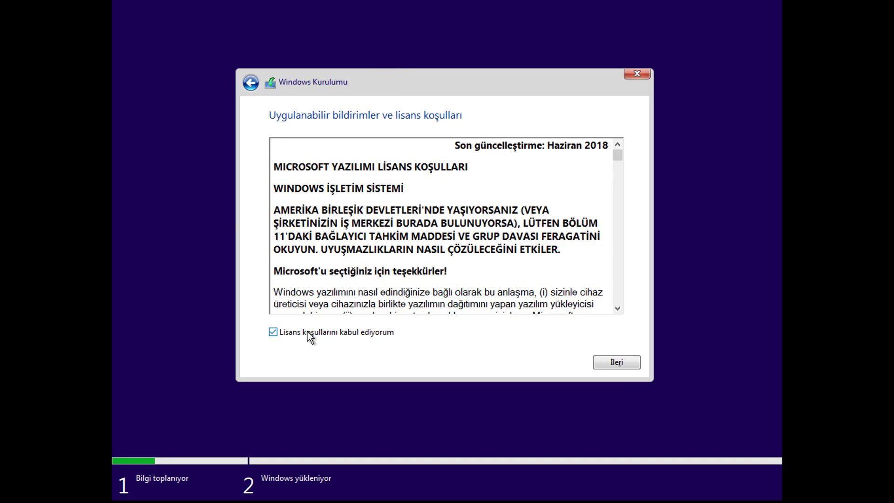
click(634, 365)
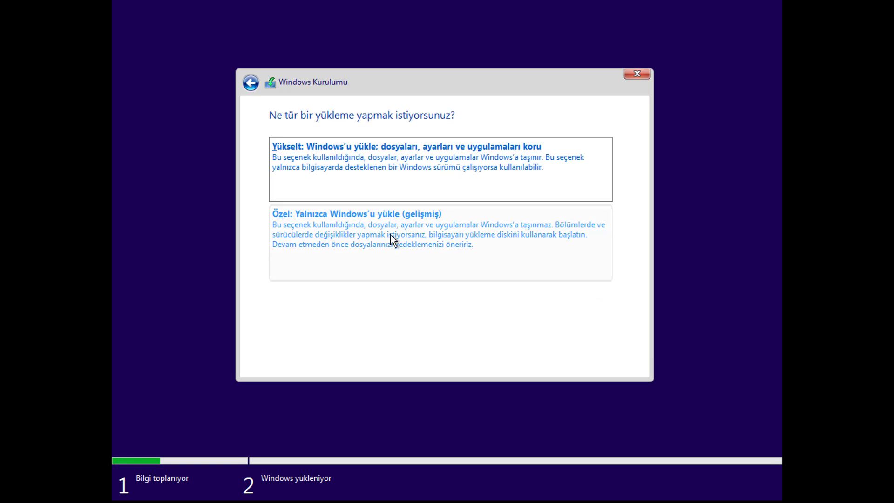
click(466, 231)
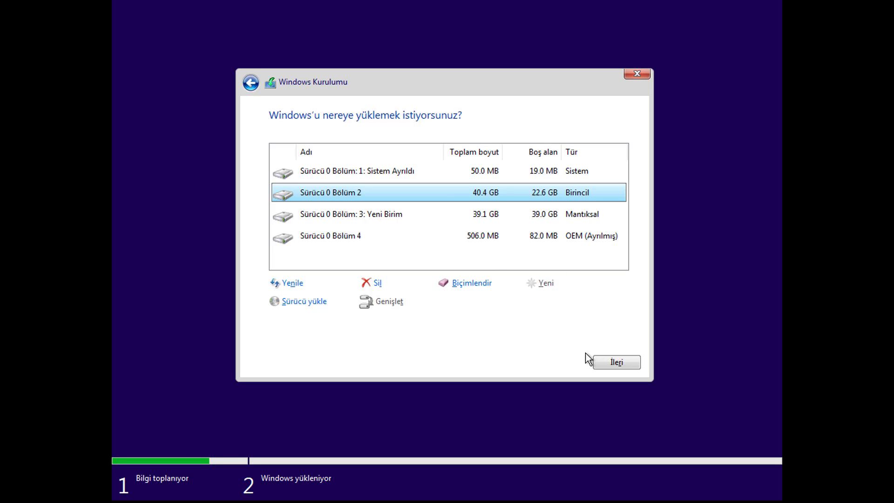
Compare partitions 2 and 3 on drive 0, and install Windows onto partition 3, Yeni Birim
click(534, 218)
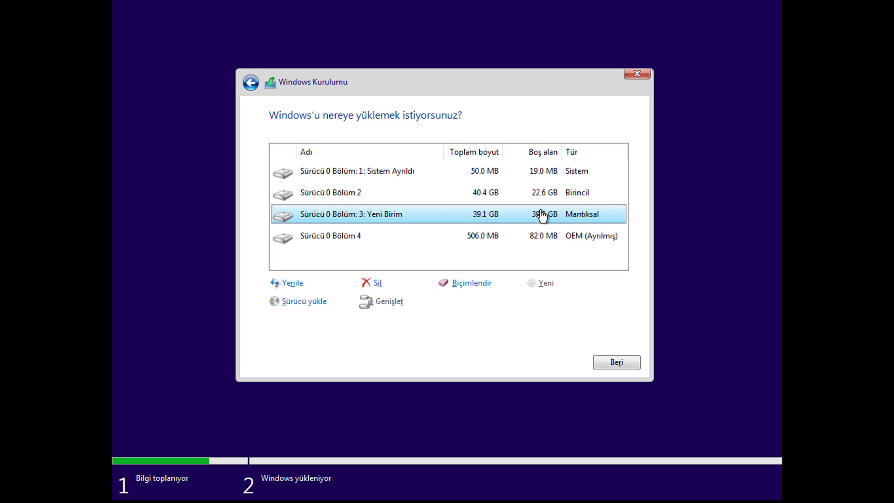
click(586, 195)
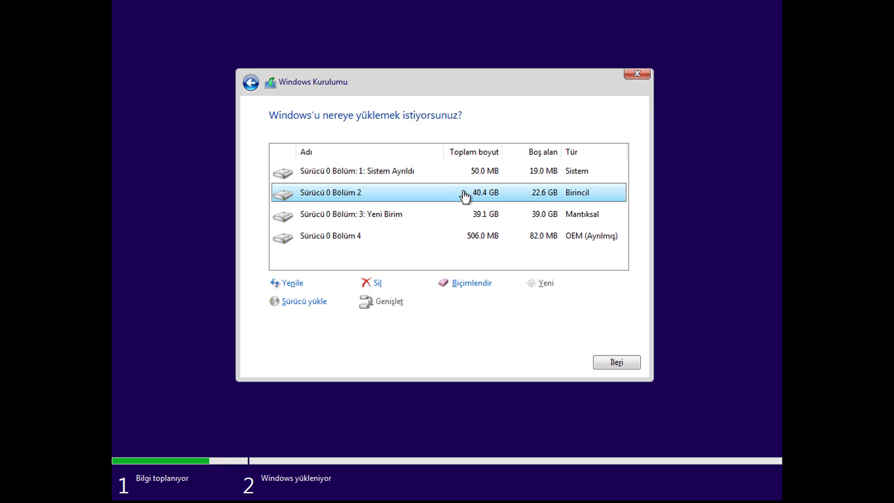
click(461, 220)
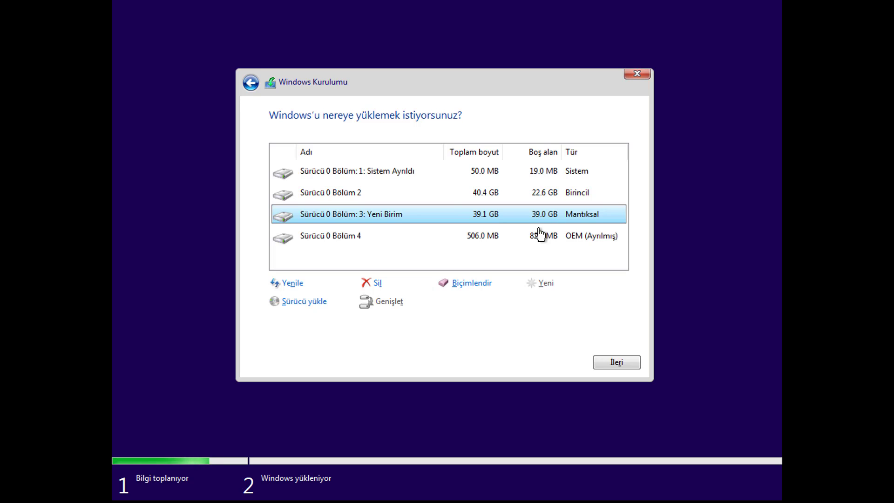
click(613, 362)
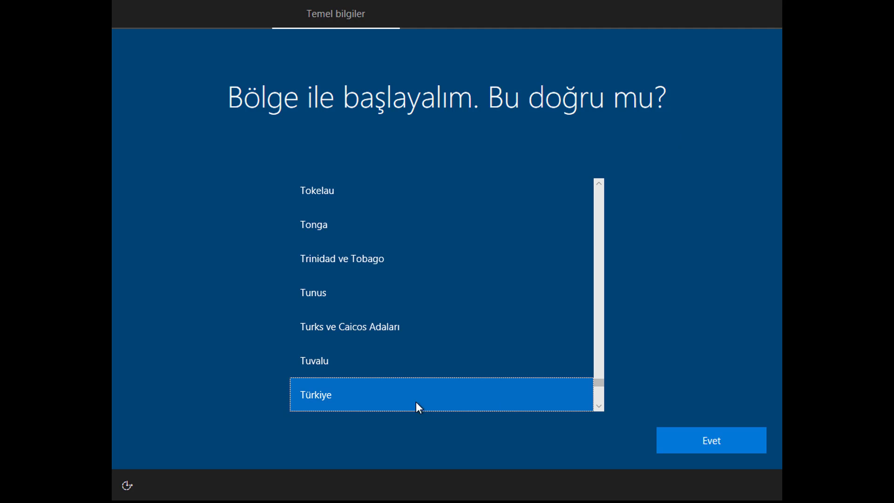
Confirm Türkiye as the region and Türkçe Q as the keyboard layout, and skip adding a second layout
click(711, 440)
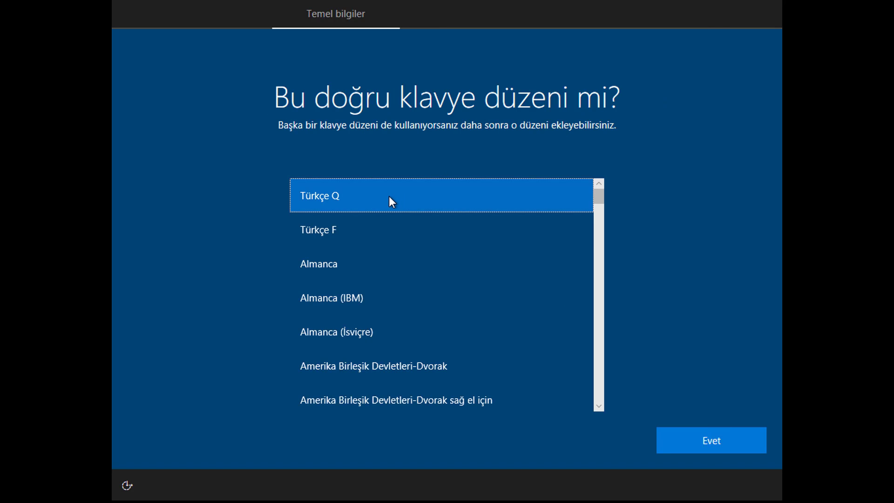
click(722, 440)
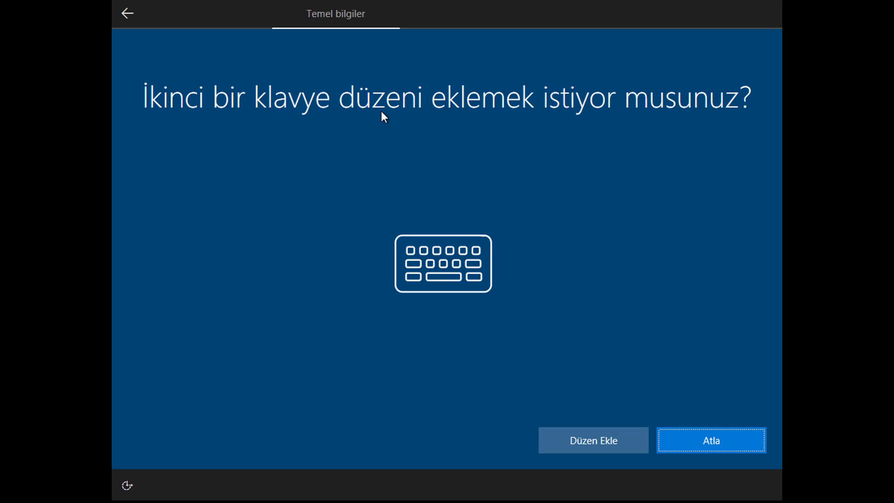
click(703, 435)
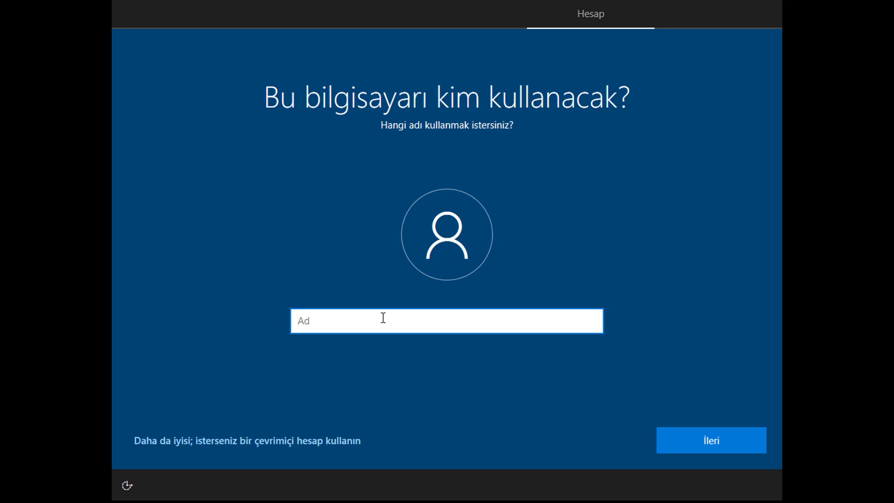
Create the local user account named Tech Worm and leave its password empty
text(Tech Worm)
click(700, 438)
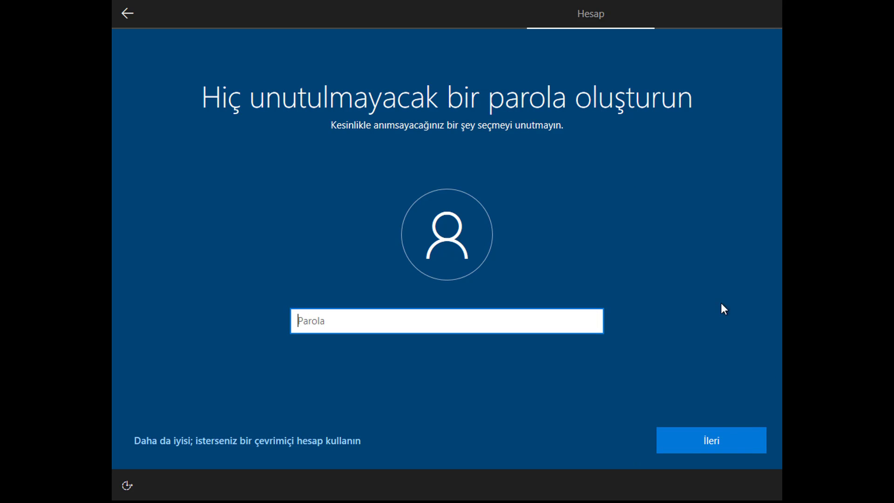
click(719, 440)
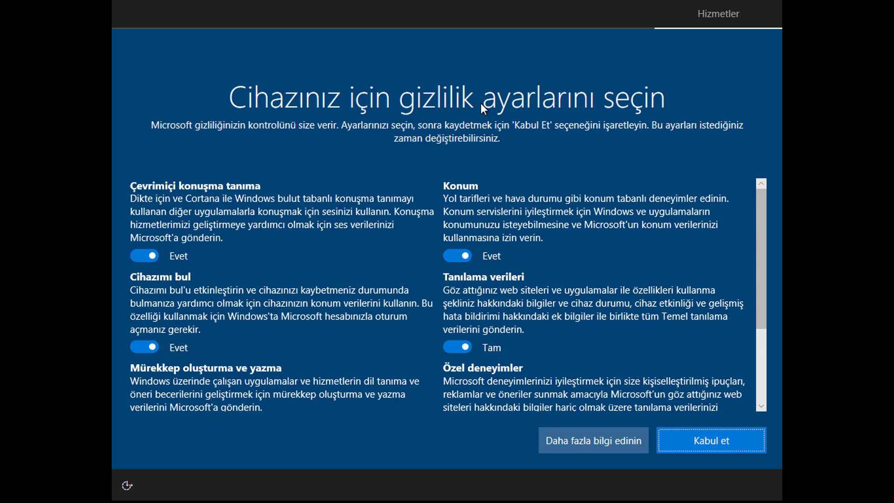
Accept the device privacy settings with their defaults and agree to synchronise the activity history
click(702, 442)
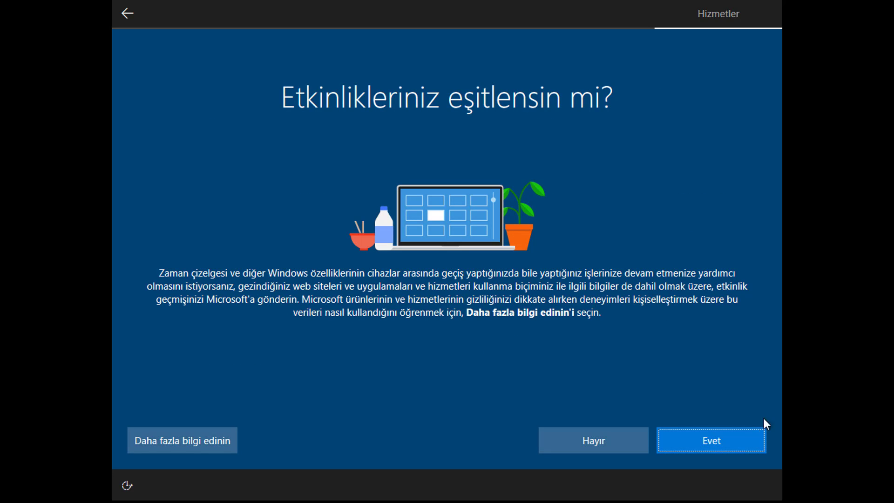
click(716, 439)
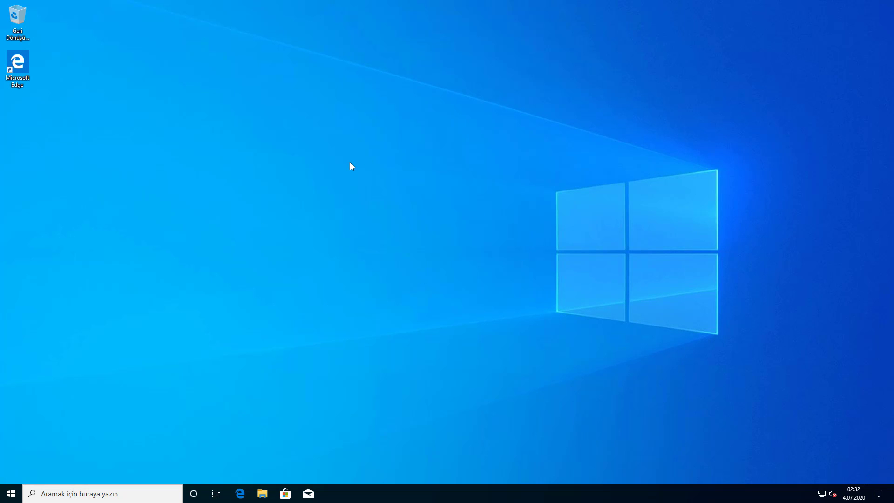
Enable the Bilgisayar, Kullanıcı Dosyaları and Ağ desktop icons in the theme-related desktop icon settings, and close Settings
right_click(350, 162)
click(381, 252)
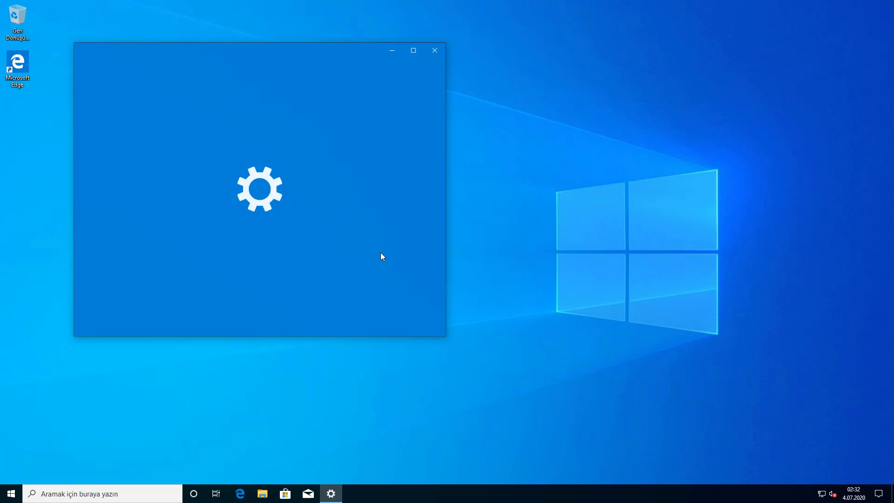
click(119, 215)
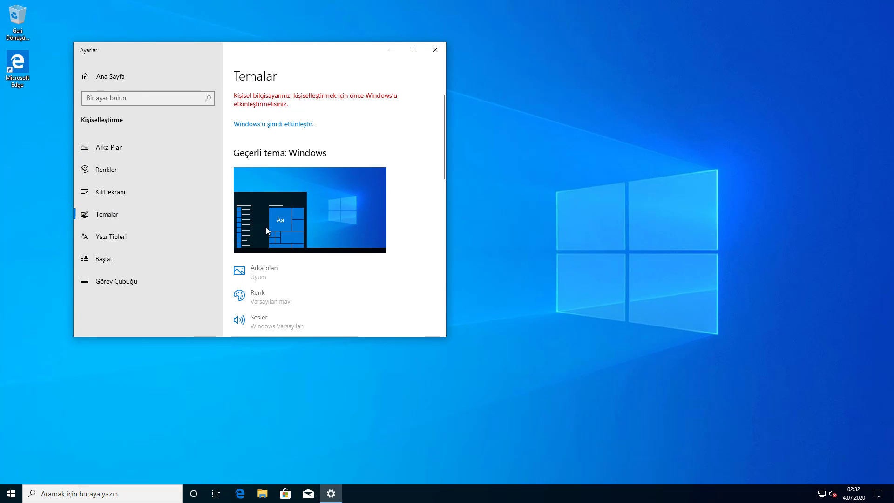
scroll(274, 251, down, 5)
scroll(310, 251, down, 5)
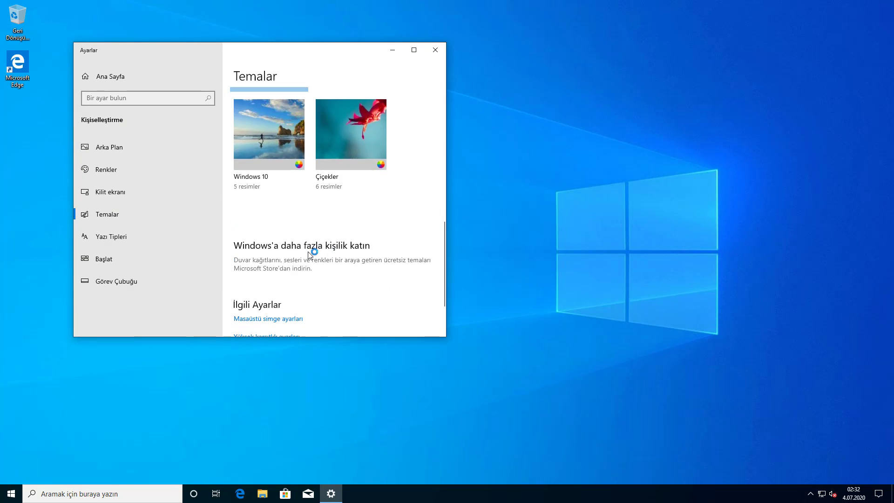
scroll(285, 310, down, 2)
click(273, 244)
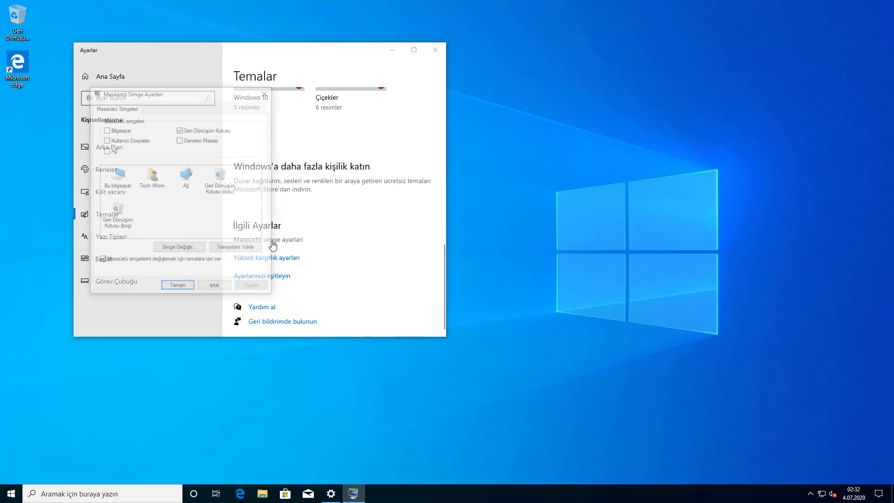
click(117, 131)
click(118, 139)
click(110, 149)
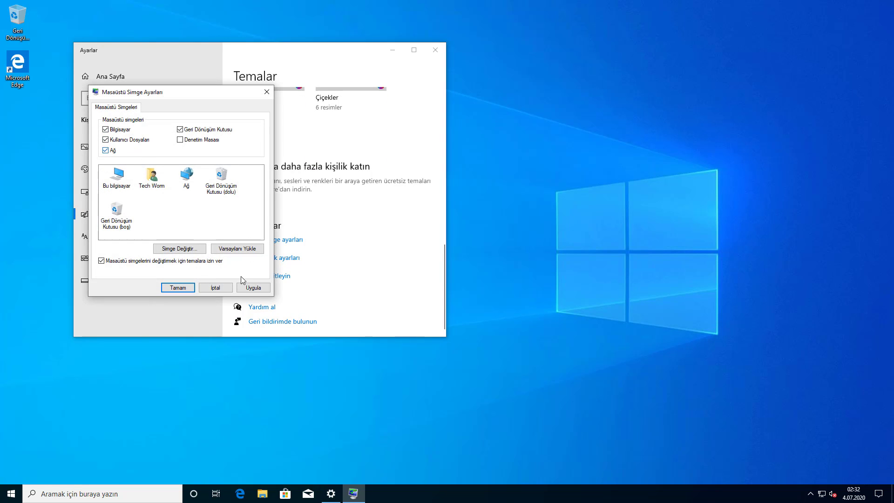
click(254, 287)
click(178, 288)
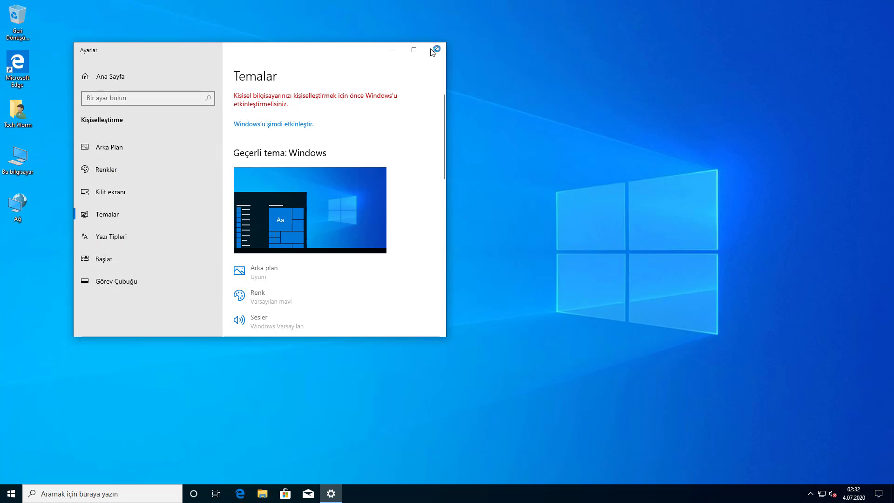
click(433, 50)
Sort the desktop icons by name (Ad), and repeat the sort to reverse their order
right_click(297, 124)
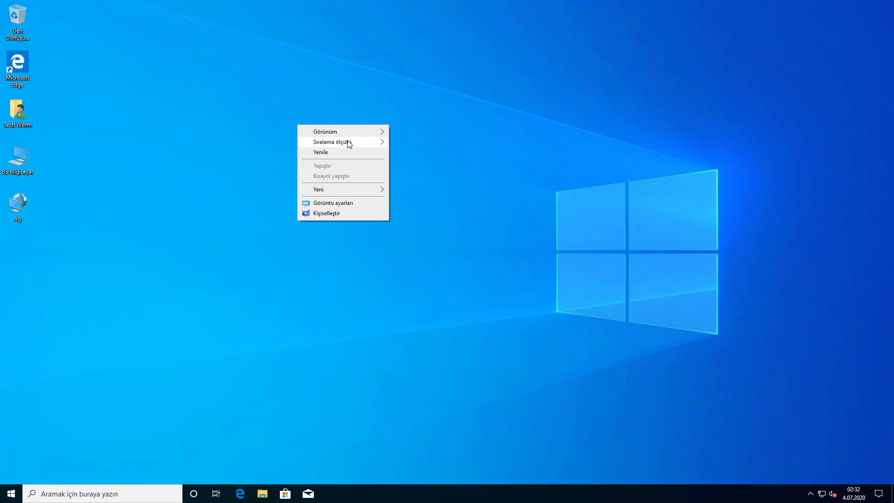
click(403, 149)
right_click(389, 138)
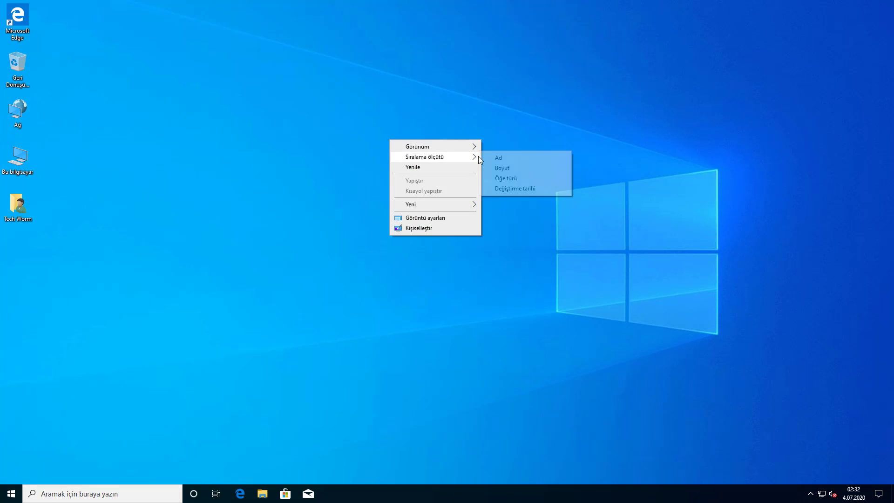
click(489, 157)
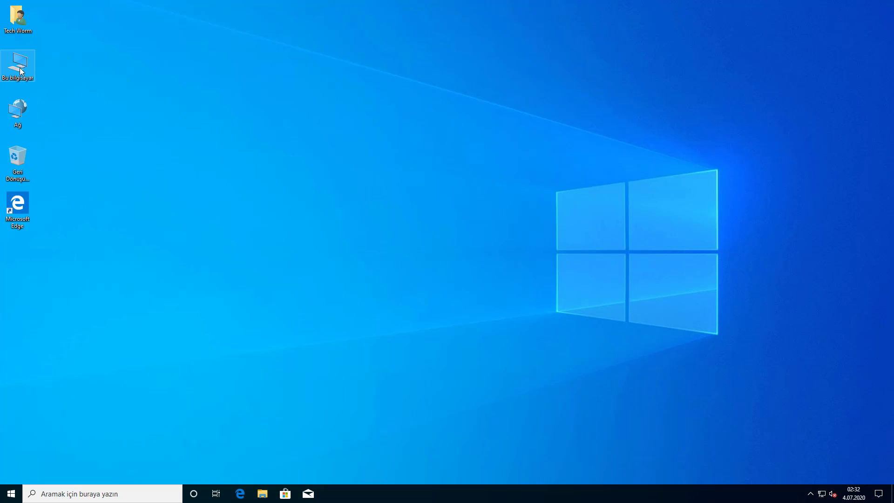
Examine the drives in Bu bilgisayar, including the contents of Yerel Disk (D:) and Yeni Birim (C:), and close the window
double_click(30, 72)
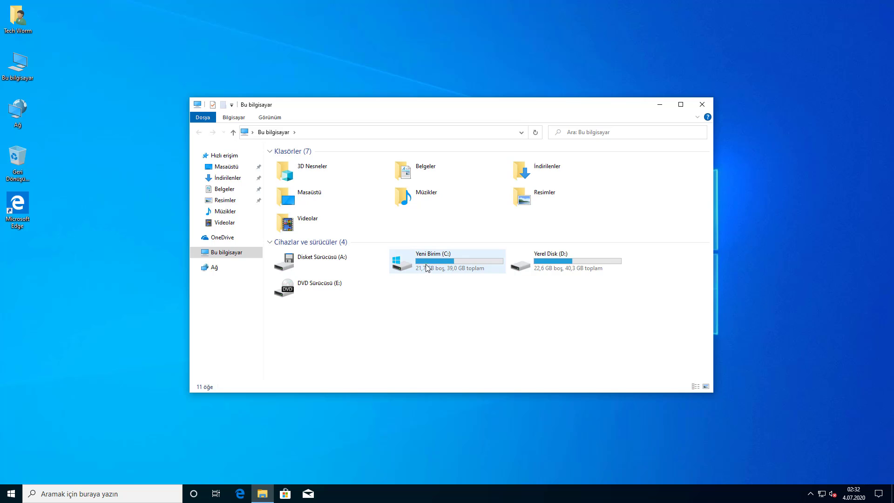
click(556, 261)
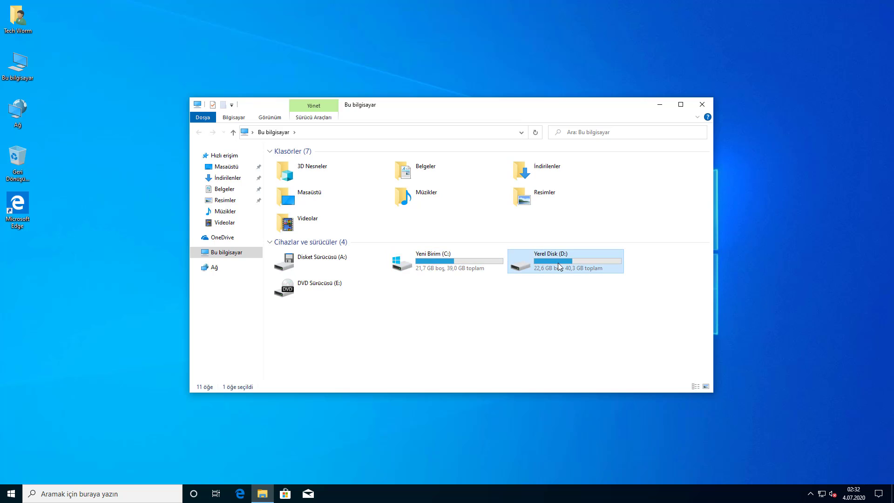
double_click(556, 265)
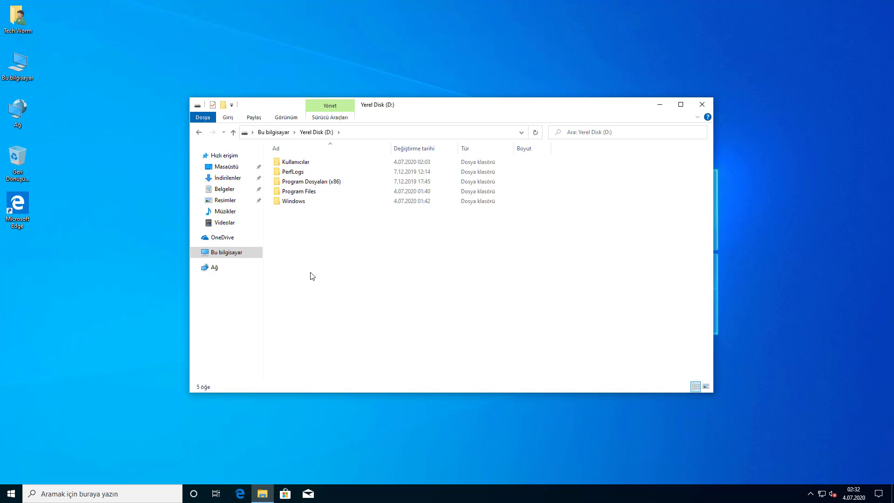
click(198, 133)
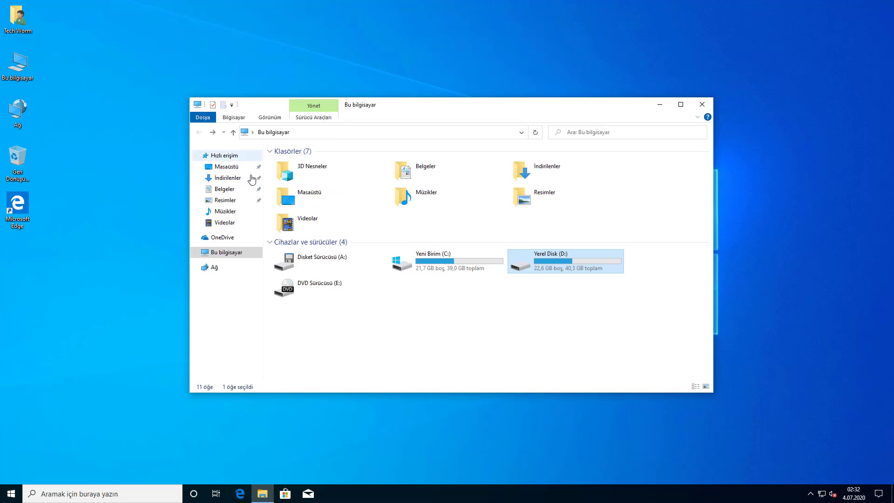
double_click(447, 255)
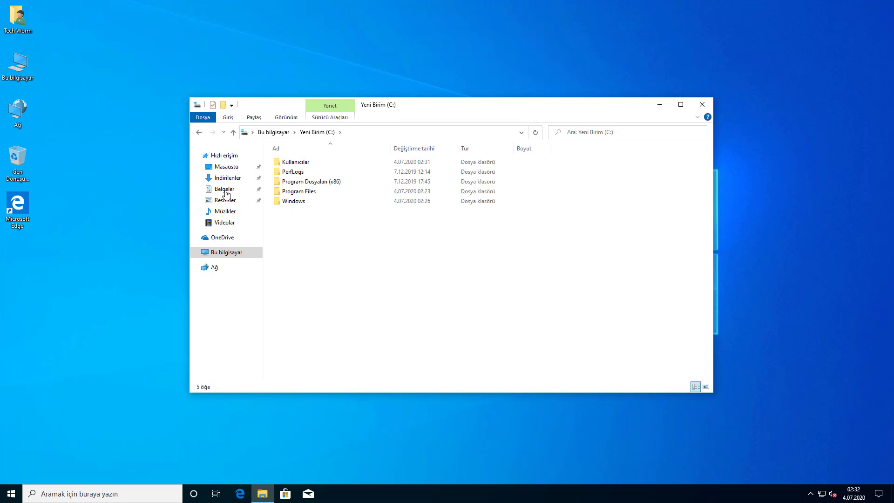
click(199, 133)
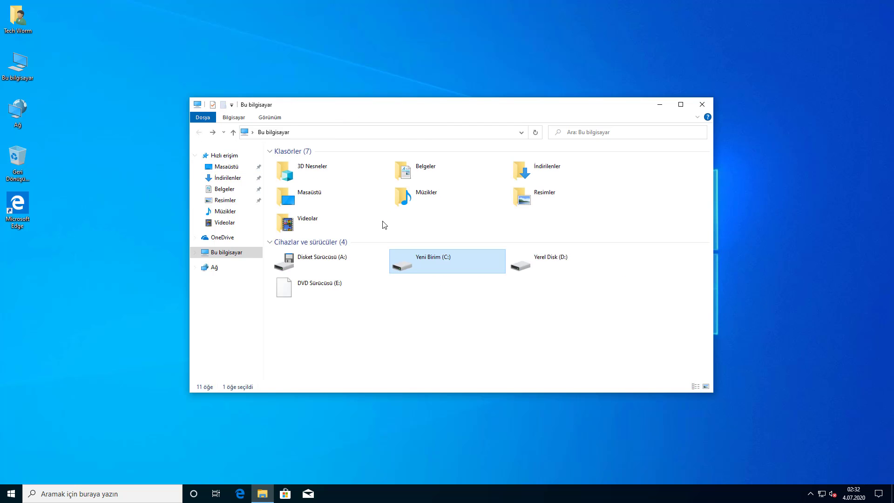
click(501, 305)
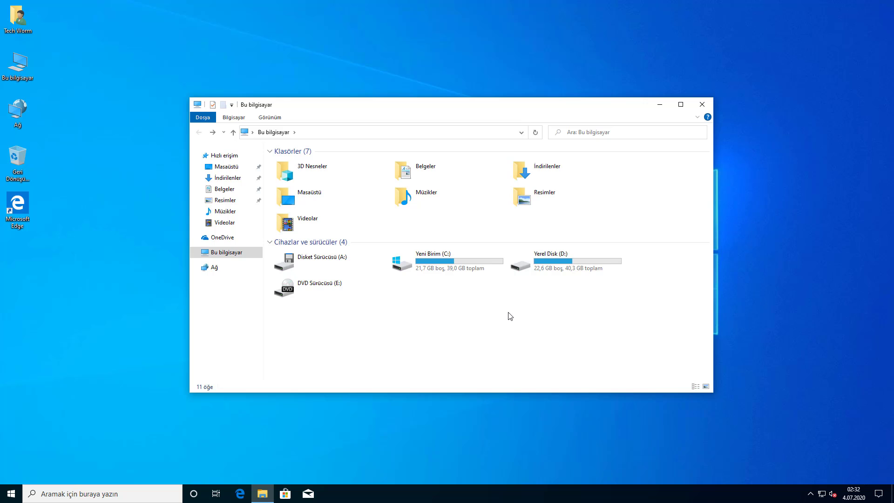
click(456, 258)
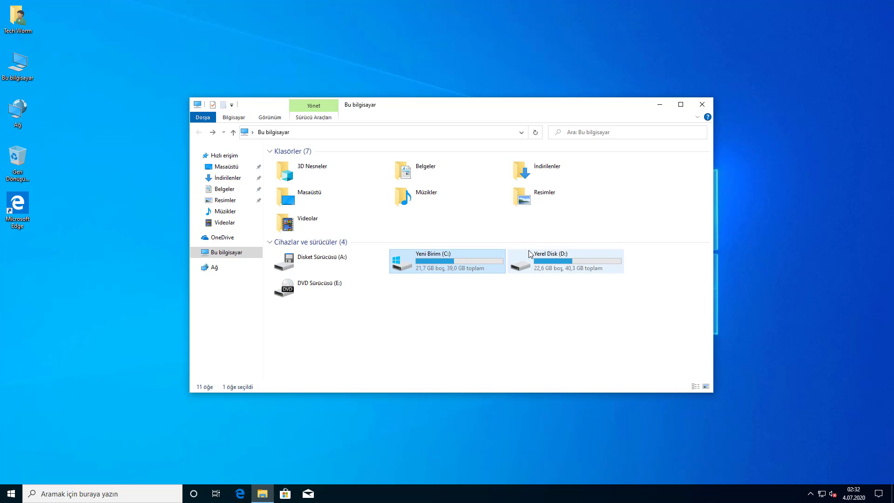
click(593, 266)
click(702, 104)
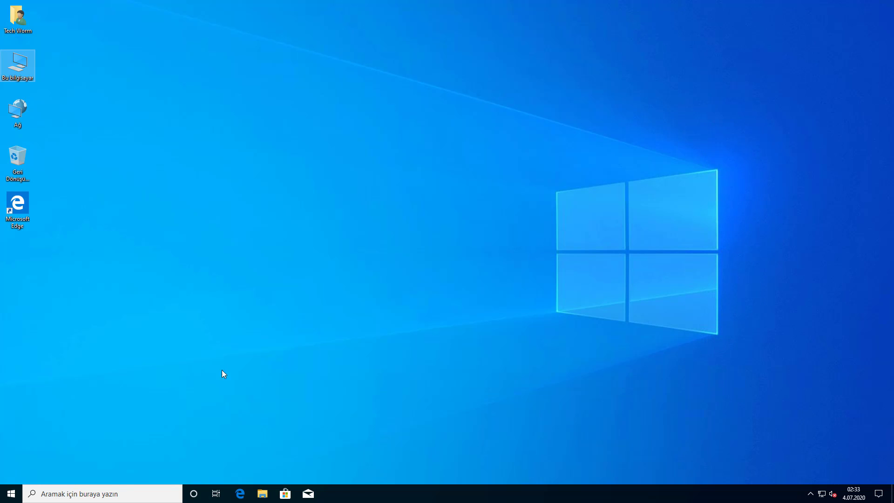
Restart the computer to reach the operating system selection screen
right_click(4, 497)
mouse_move(54, 470)
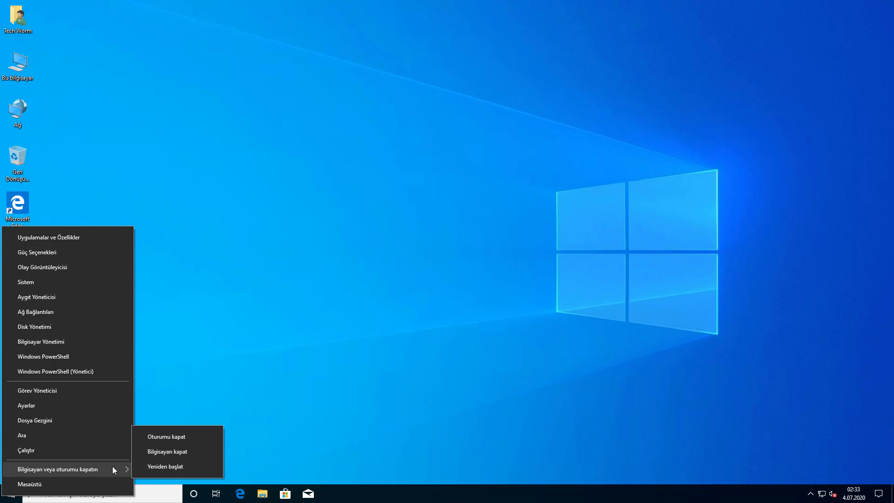
click(169, 466)
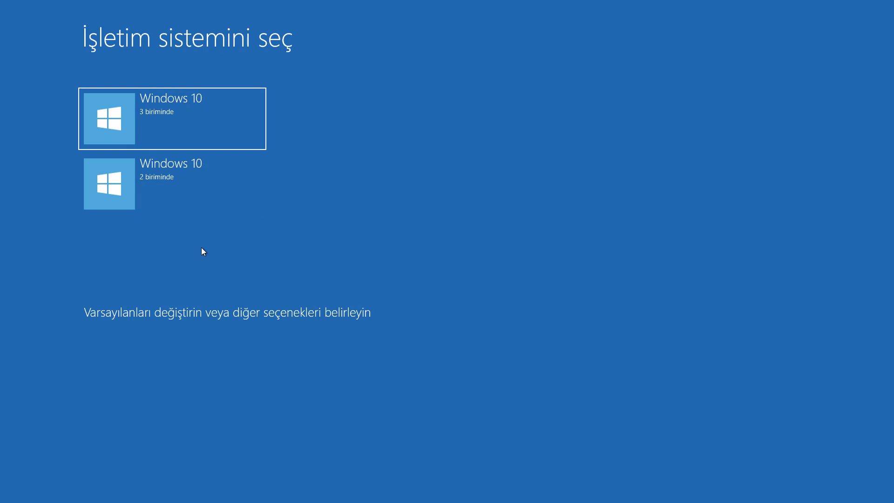
Set the operating system selection timer to 5 dakika, and start the Windows 10 installation on volume 2
click(190, 315)
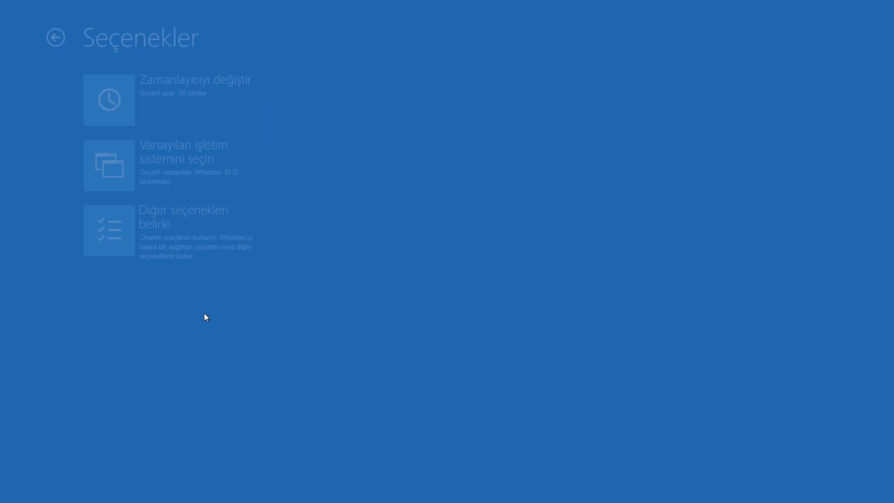
click(181, 107)
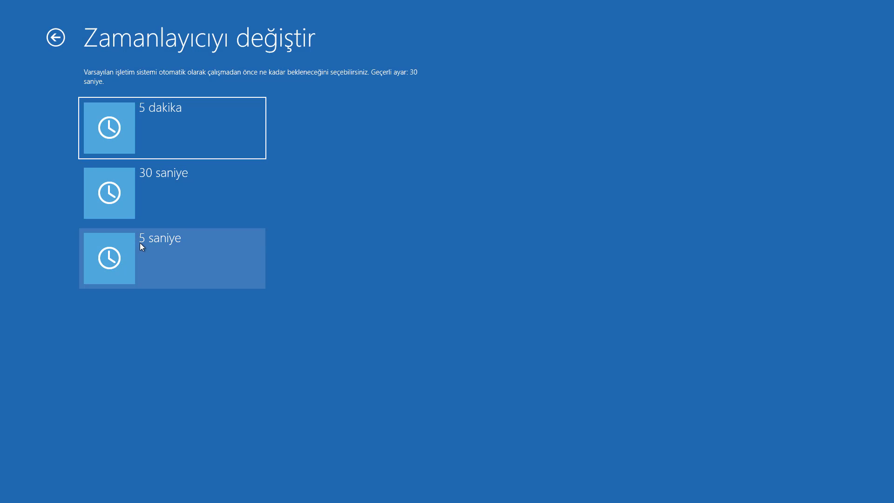
click(146, 123)
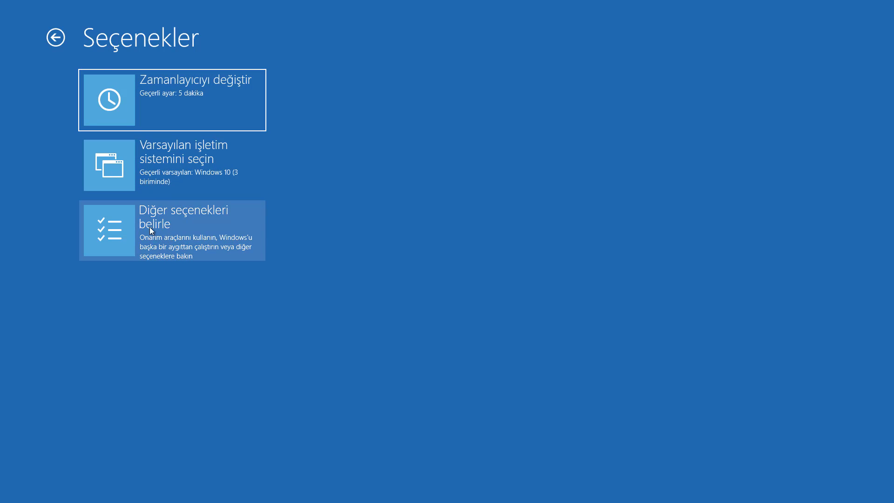
click(62, 40)
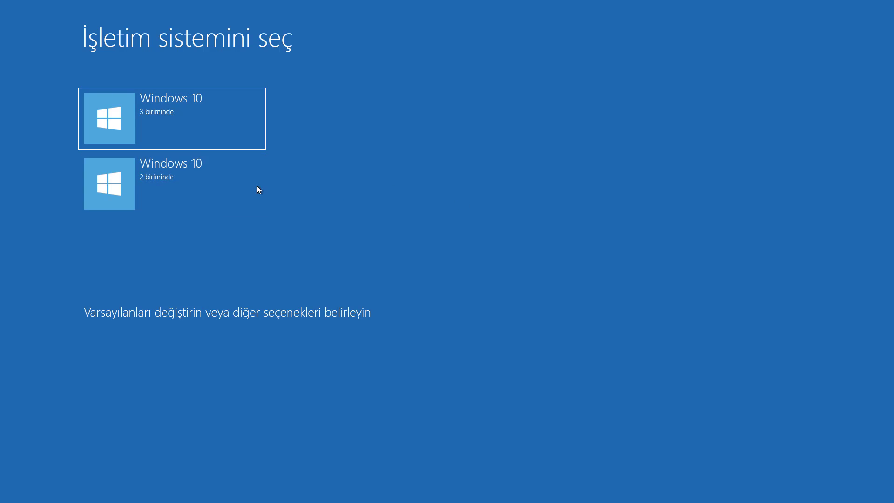
click(199, 190)
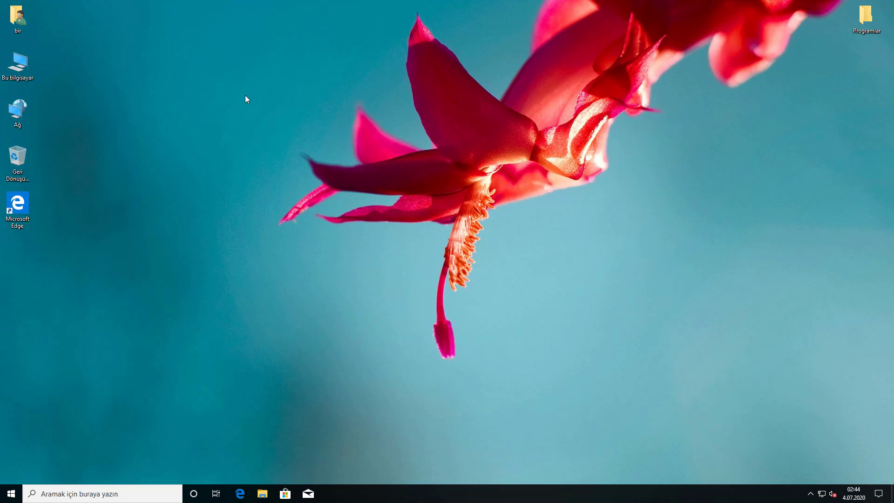
Examine the drives in Bu bilgisayar of this installation, including the contents of Yeni Birim (E:) and Yerel Disk (C:)
double_click(19, 65)
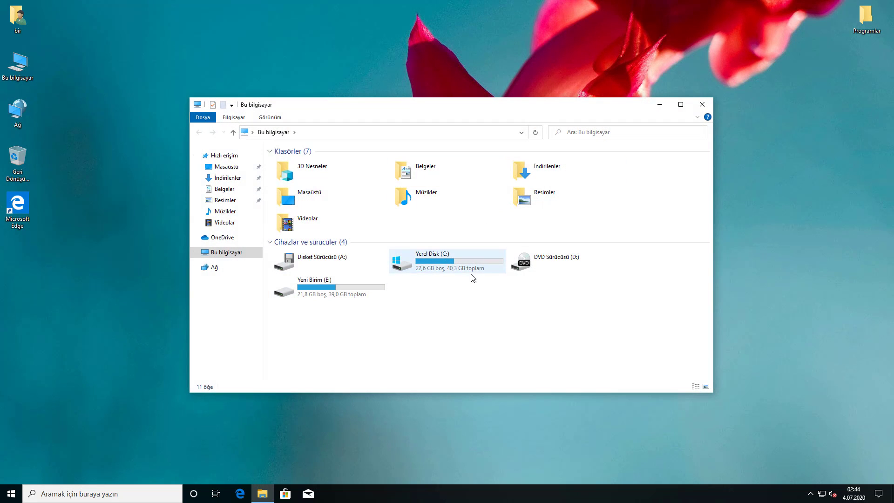
click(448, 259)
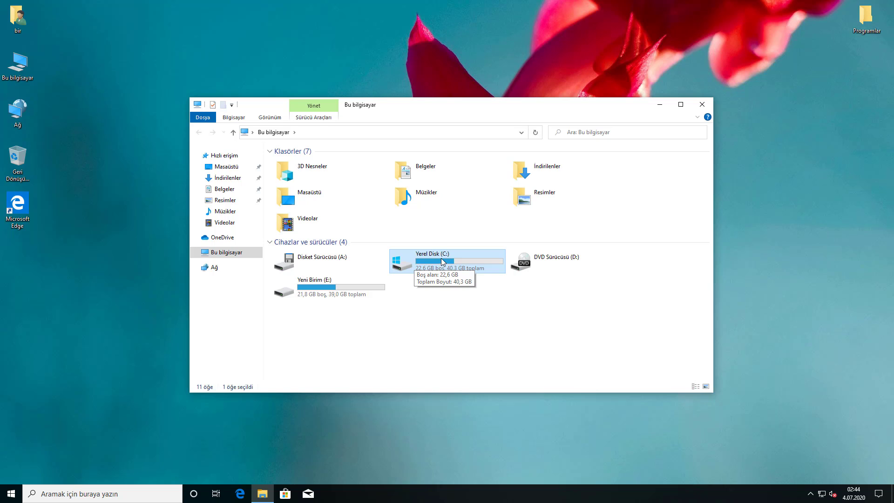
click(350, 289)
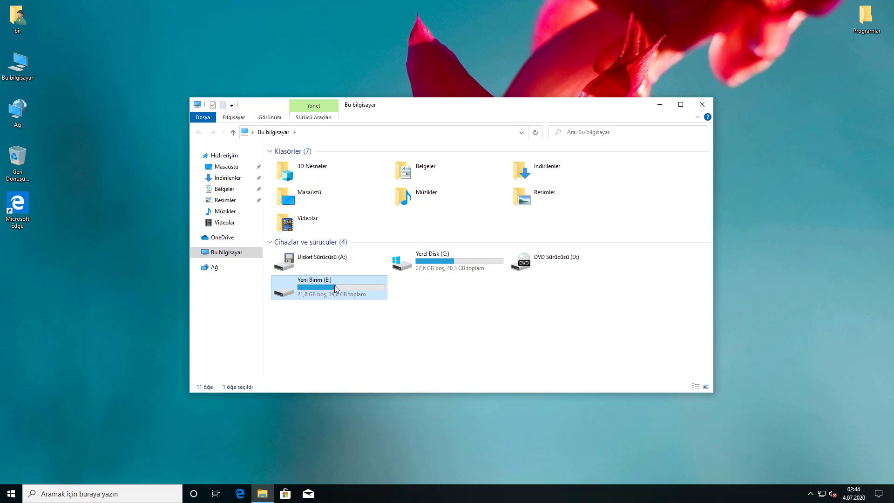
double_click(335, 289)
key(alt+Left)
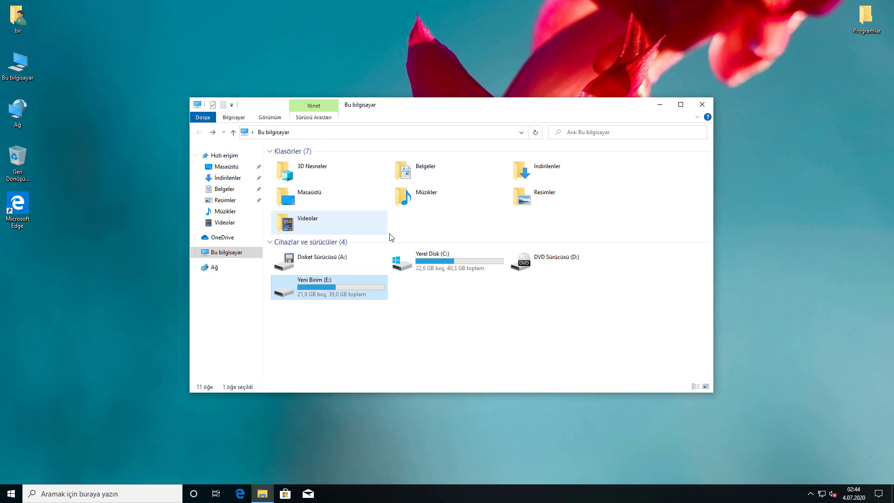
double_click(425, 258)
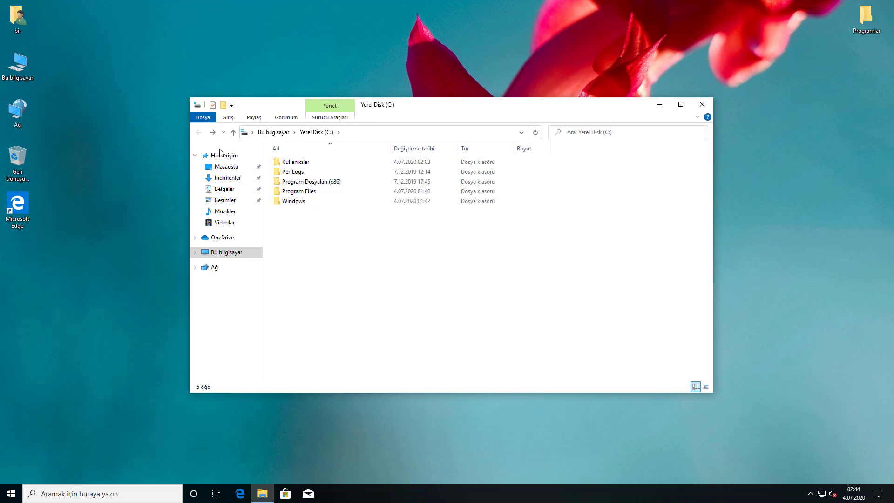
key(alt+Left)
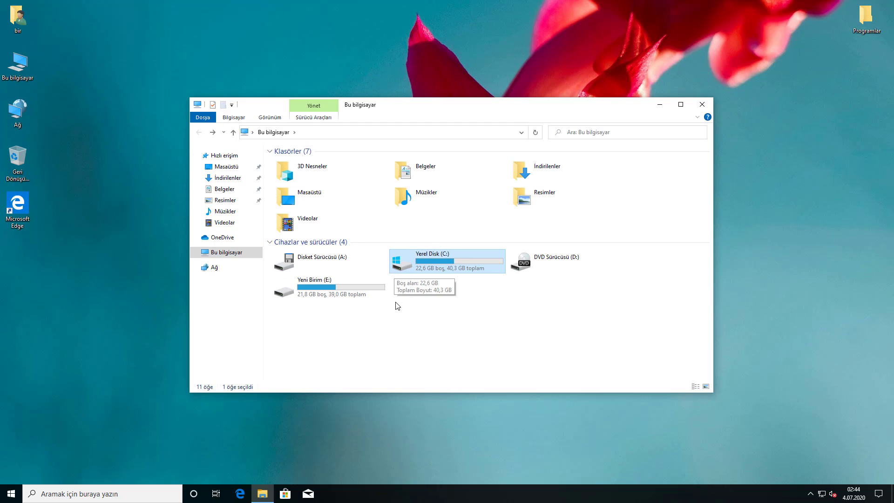
Compare the drives Yerel Disk (C:) and Yeni Birim (E:) in Bu bilgisayar, and close the window
click(352, 298)
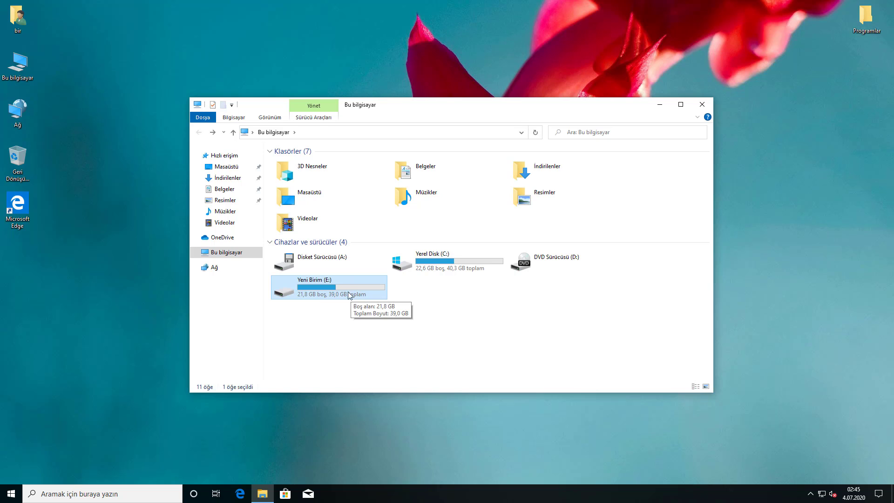
click(426, 270)
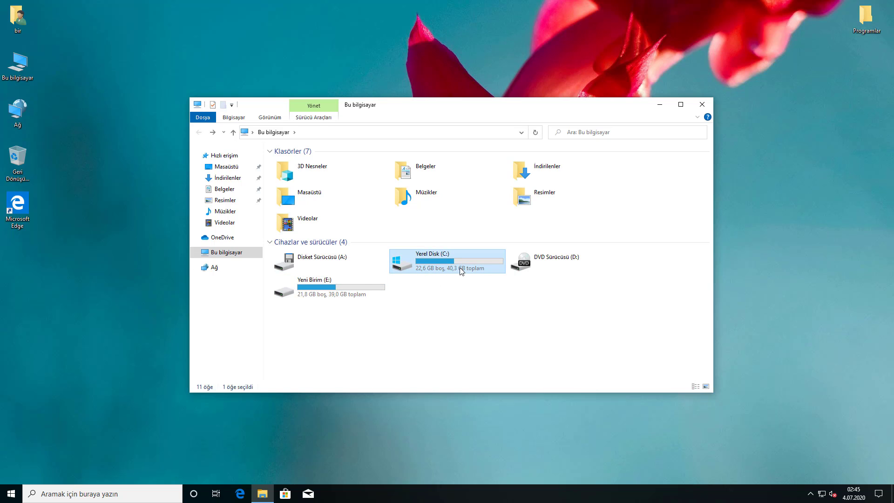
click(337, 288)
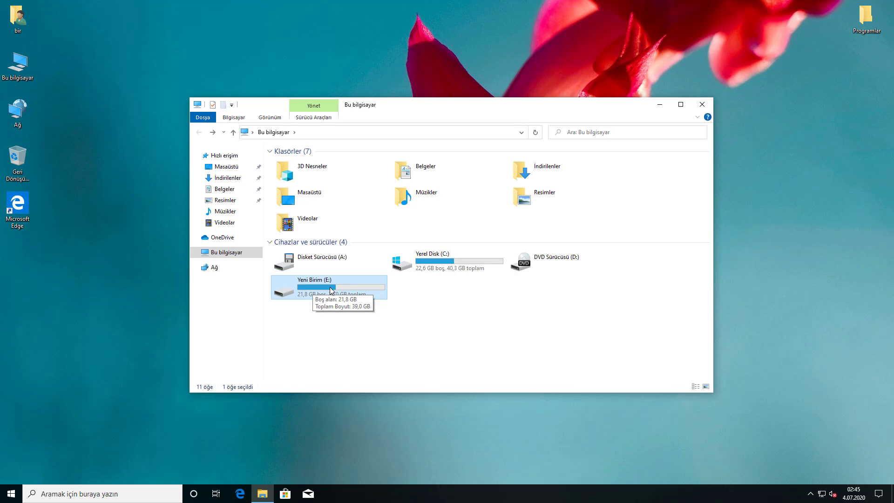
click(444, 262)
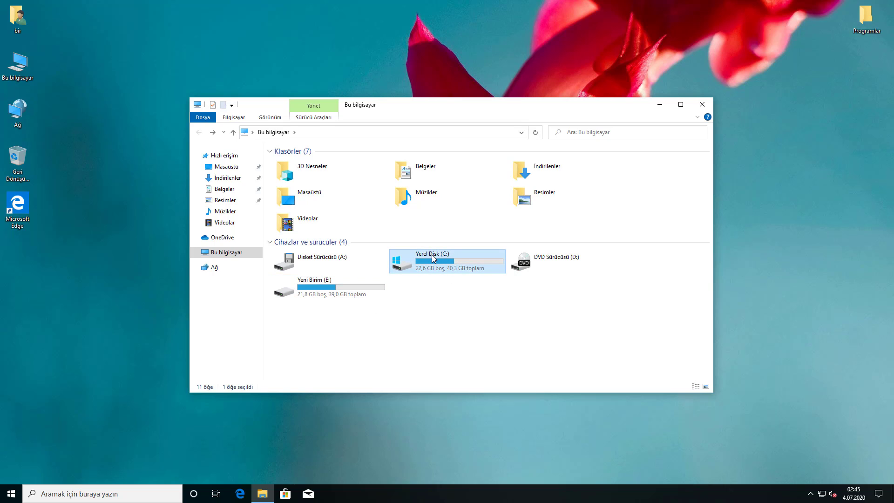
click(345, 284)
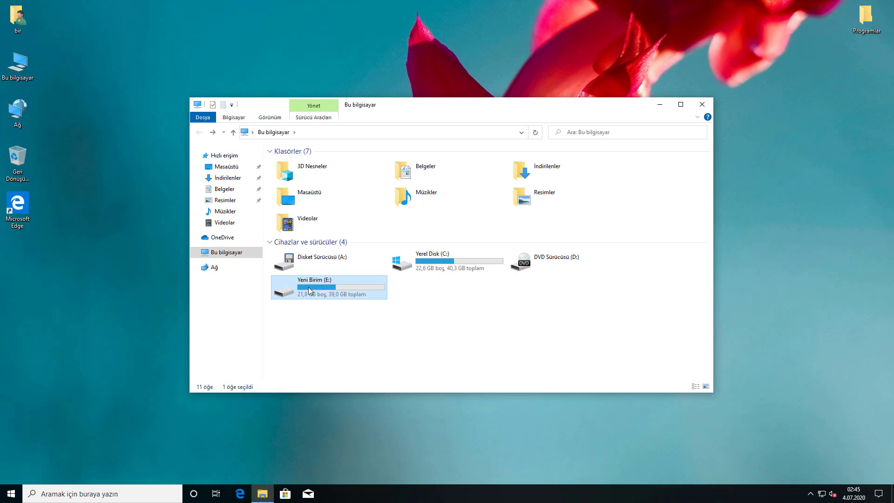
click(434, 269)
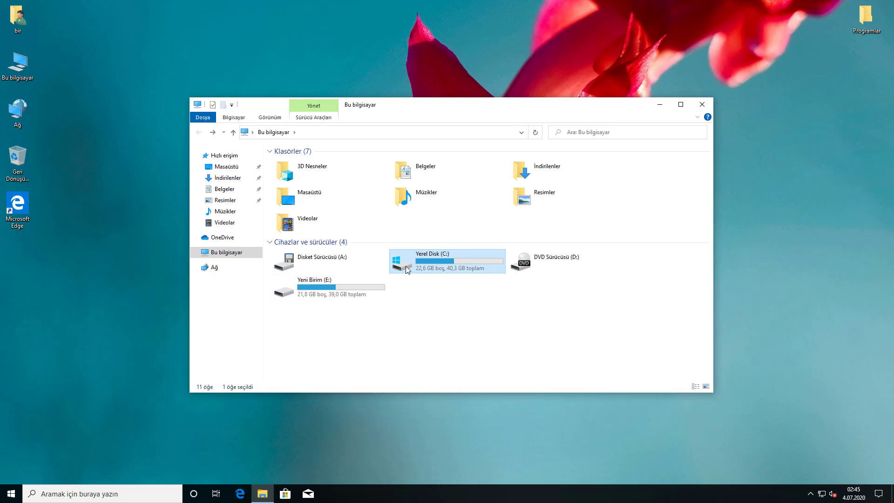
click(306, 298)
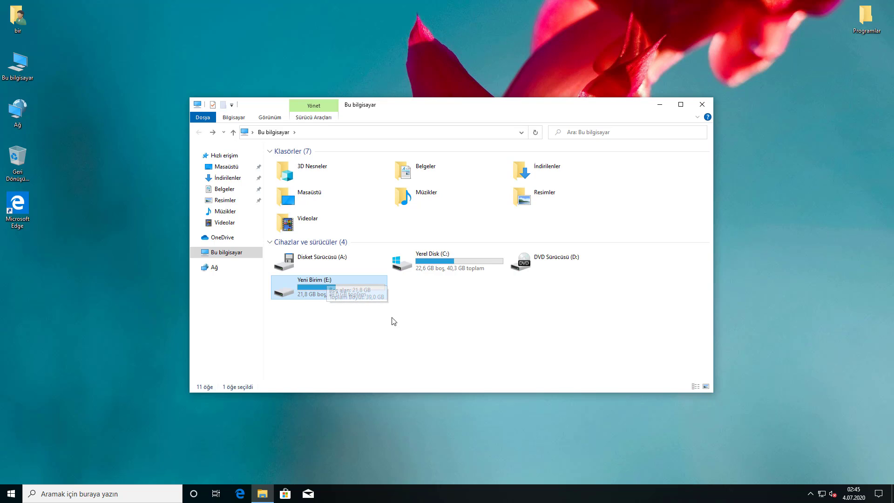
click(439, 261)
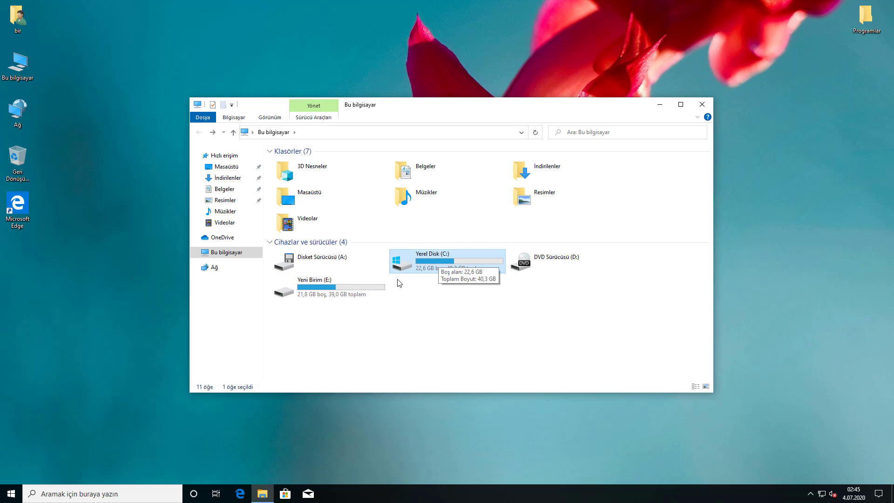
click(362, 285)
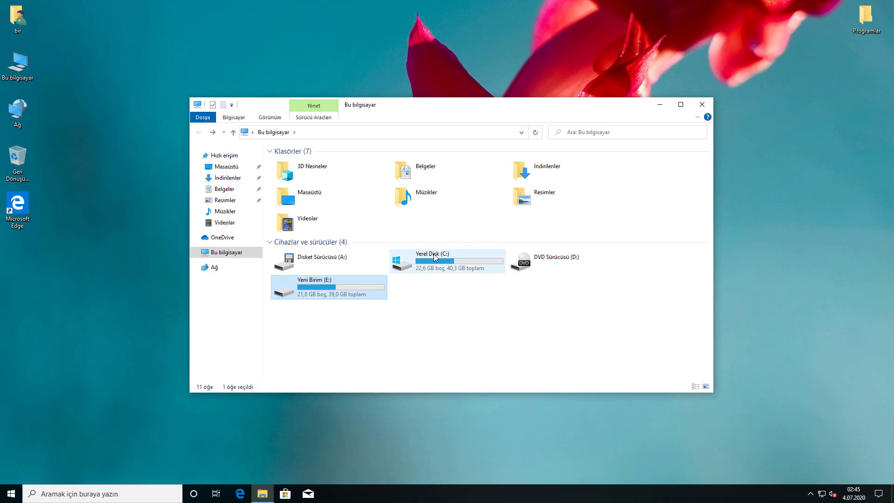
click(432, 310)
click(309, 297)
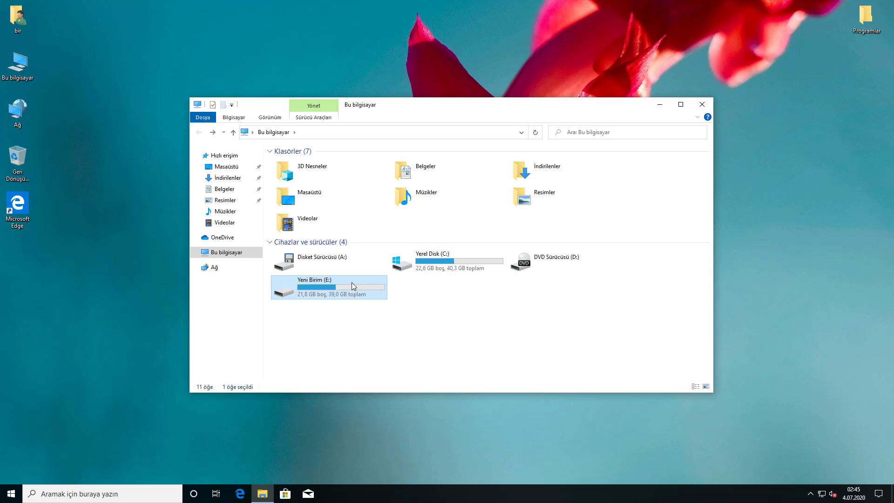
click(702, 105)
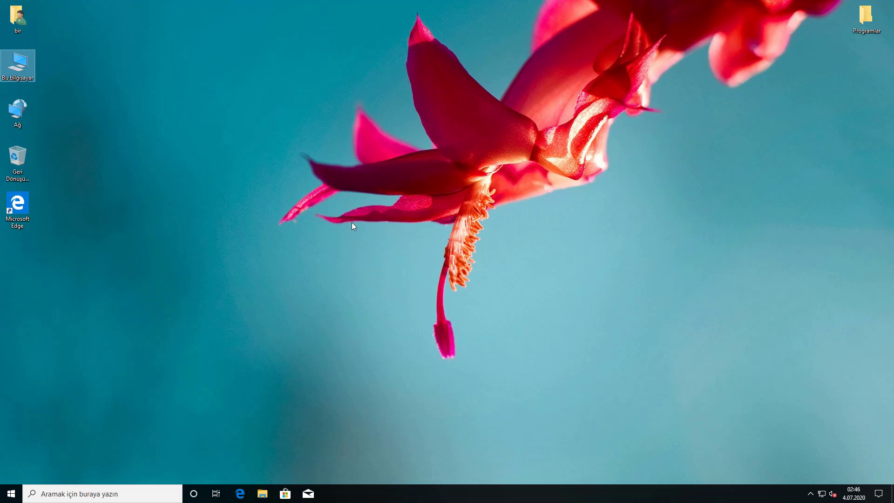
Reopen Bu bilgisayar and check the Yeni Birim (E:) drive that holds the other Windows installation
key(Return)
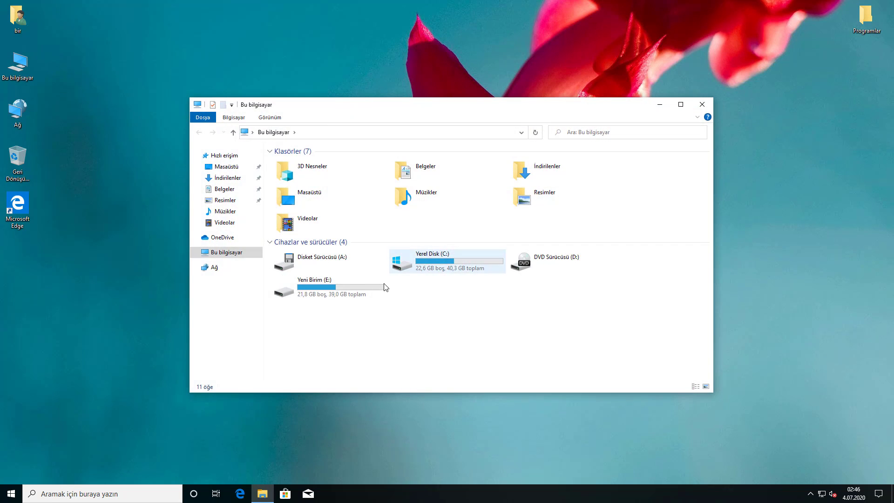
click(384, 287)
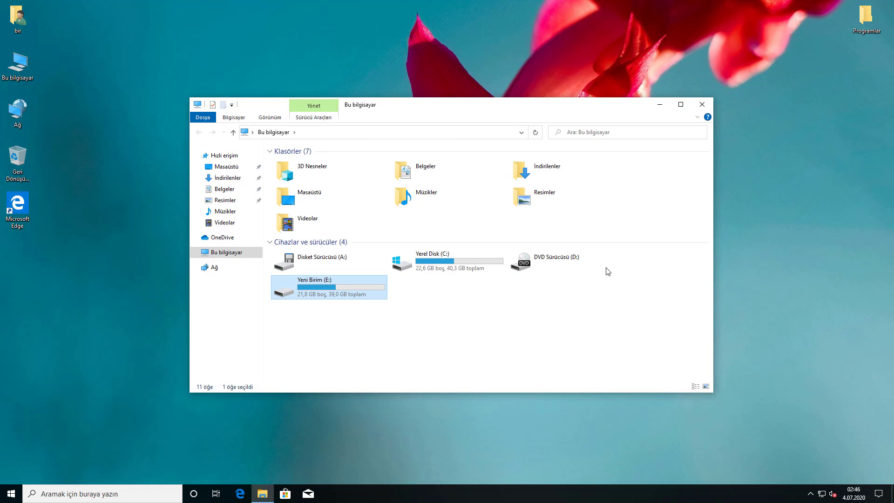
click(701, 104)
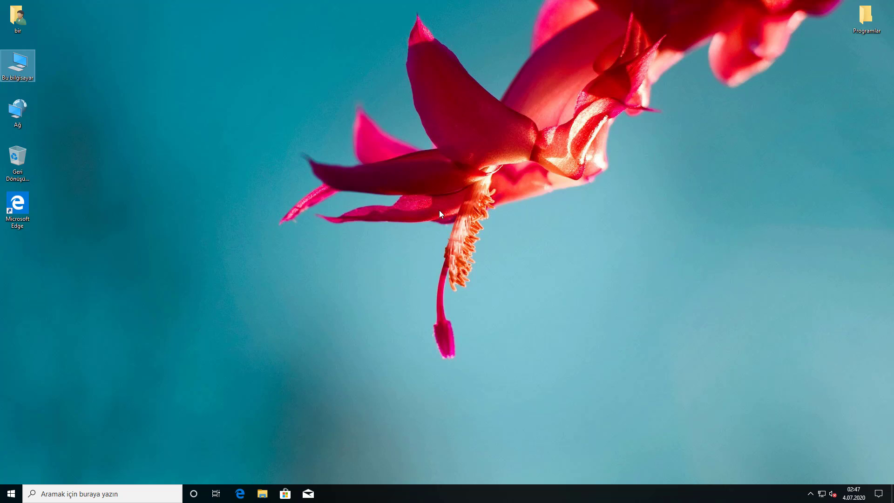
double_click(27, 68)
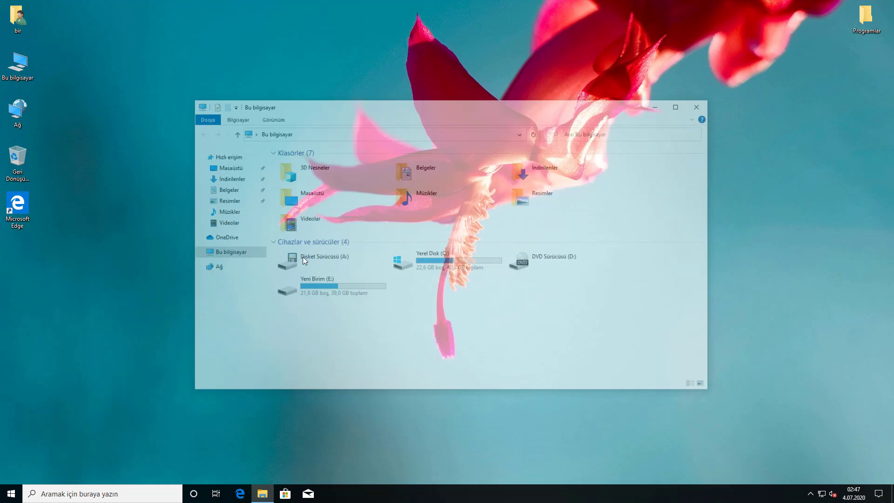
click(371, 298)
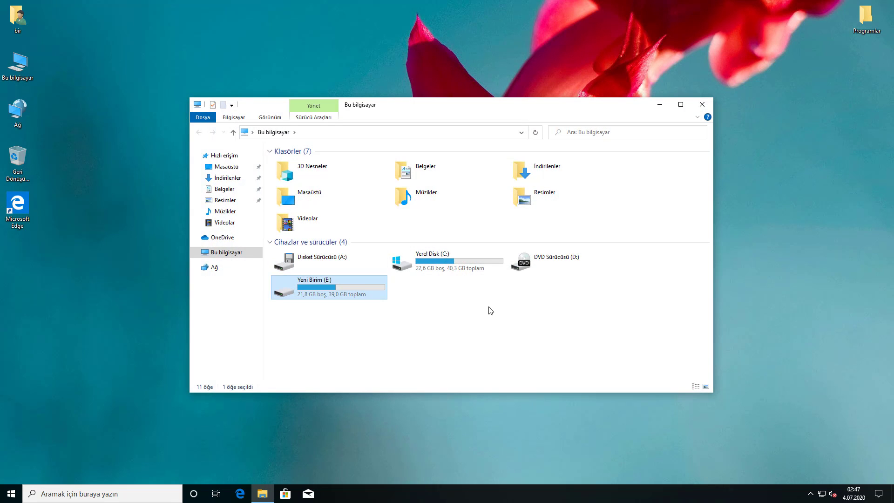
click(608, 306)
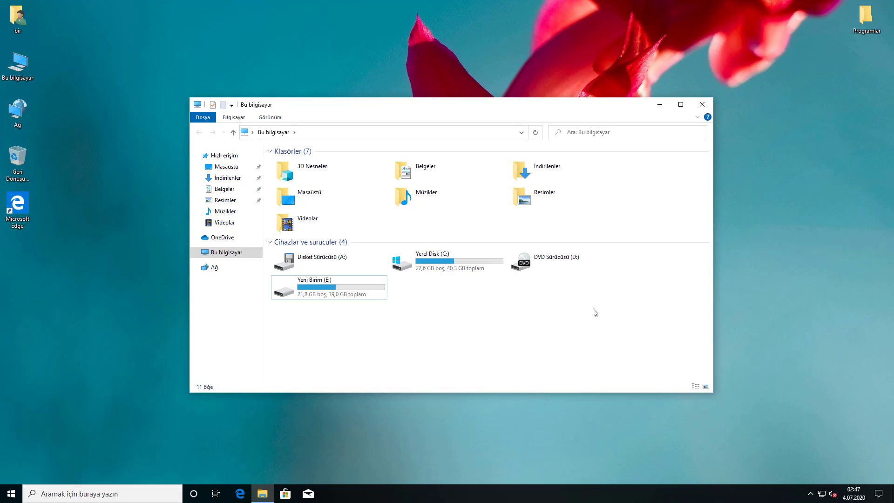